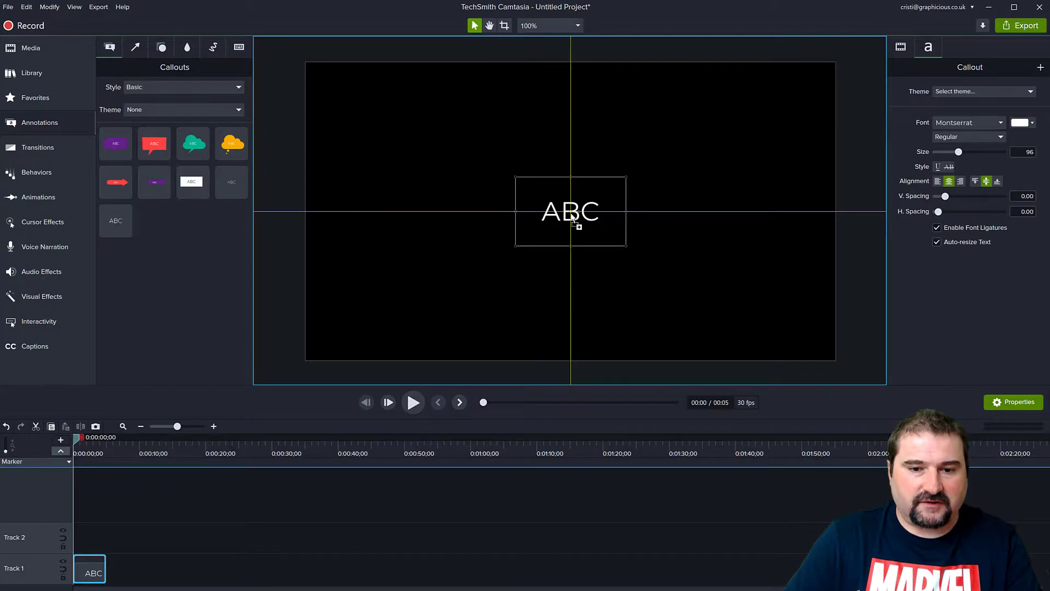
# Set the ABC callout's font size to 500 and its font weight to Bold
pyautogui.moveTo(959, 152); pyautogui.dragTo(1042, 158)
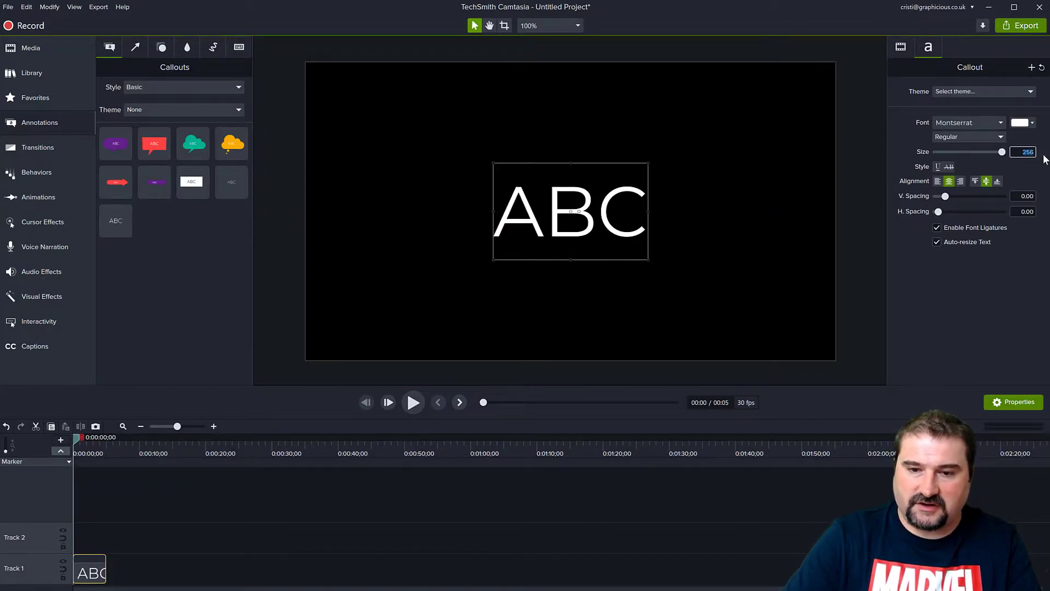
pyautogui.write('500')
pyautogui.press('Return')
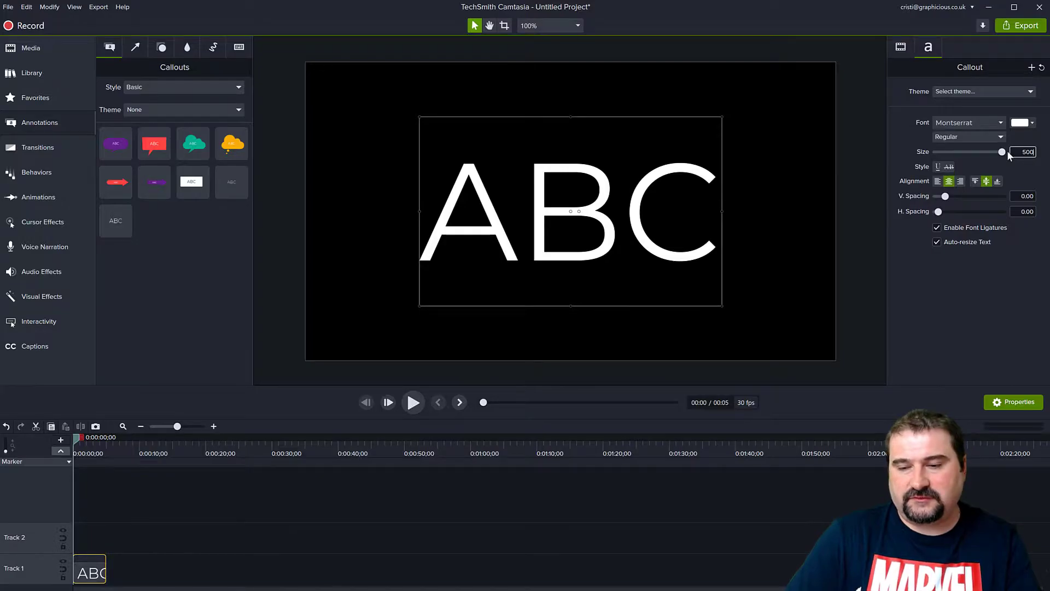
pyautogui.click(997, 142)
pyautogui.click(964, 171)
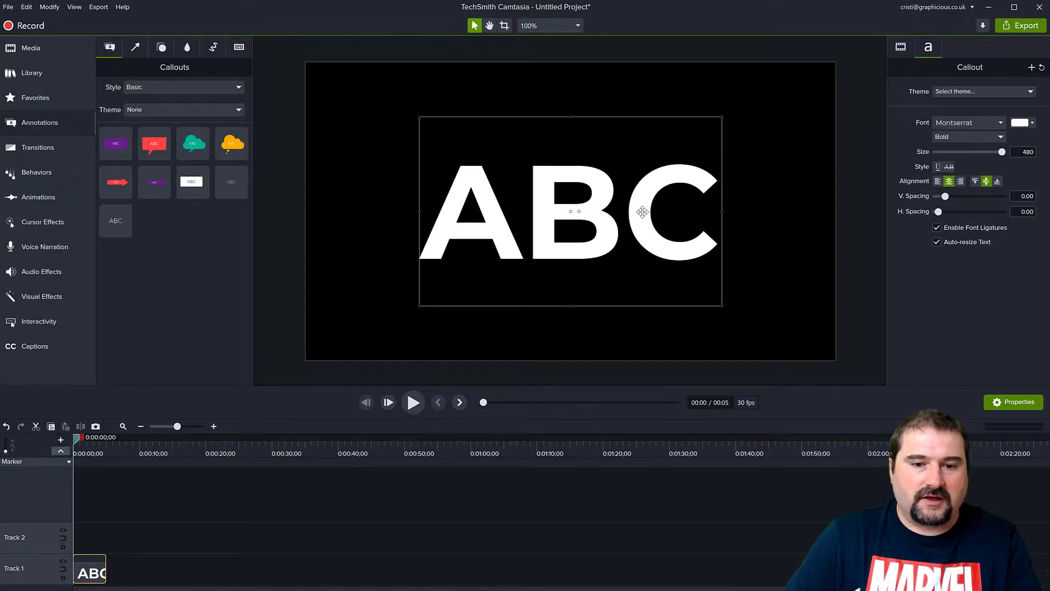
# Enlarge the callout's bounding box so it covers the entire canvas
pyautogui.moveTo(642, 211); pyautogui.dragTo(534, 165)
pyautogui.moveTo(607, 252); pyautogui.dragTo(835, 362)
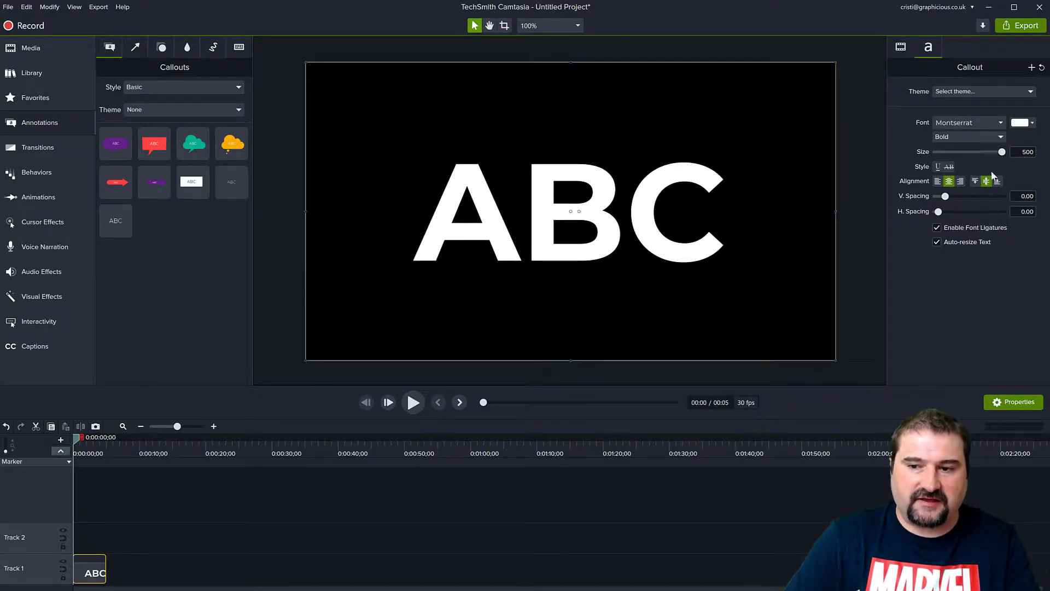
# Try to set the callout's font size to 600
pyautogui.moveTo(1021, 153); pyautogui.dragTo(1041, 159)
pyautogui.write('600')
pyautogui.press('Return')
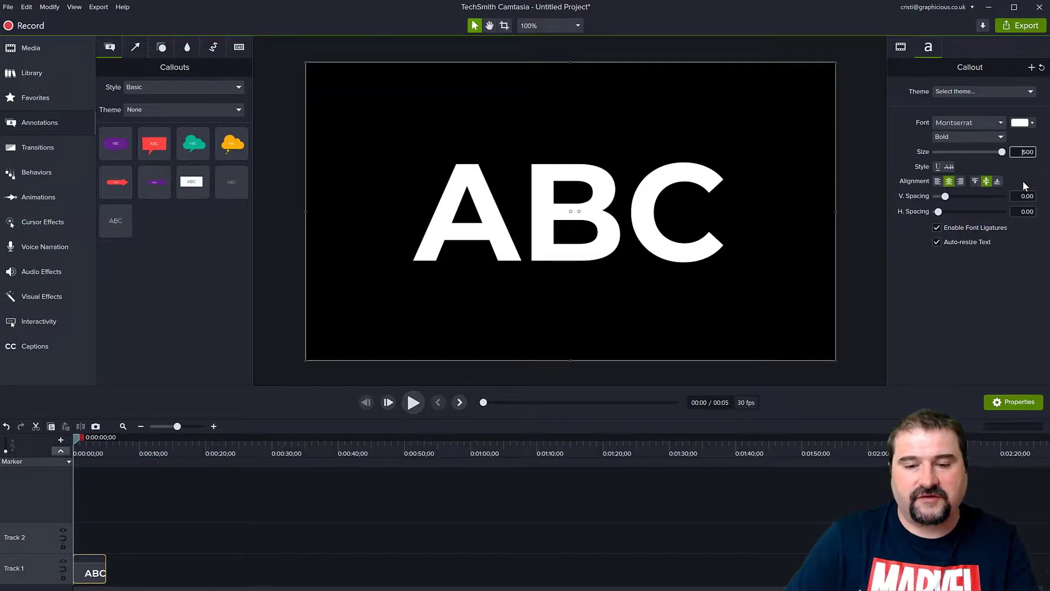
pyautogui.click(966, 123)
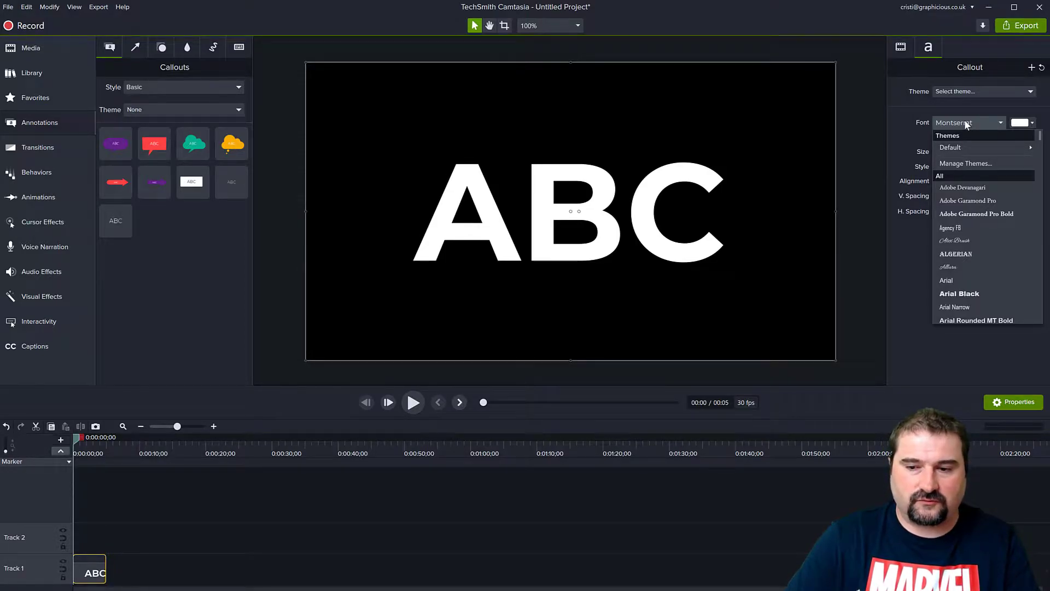
pyautogui.scroll(-2, 978, 258)
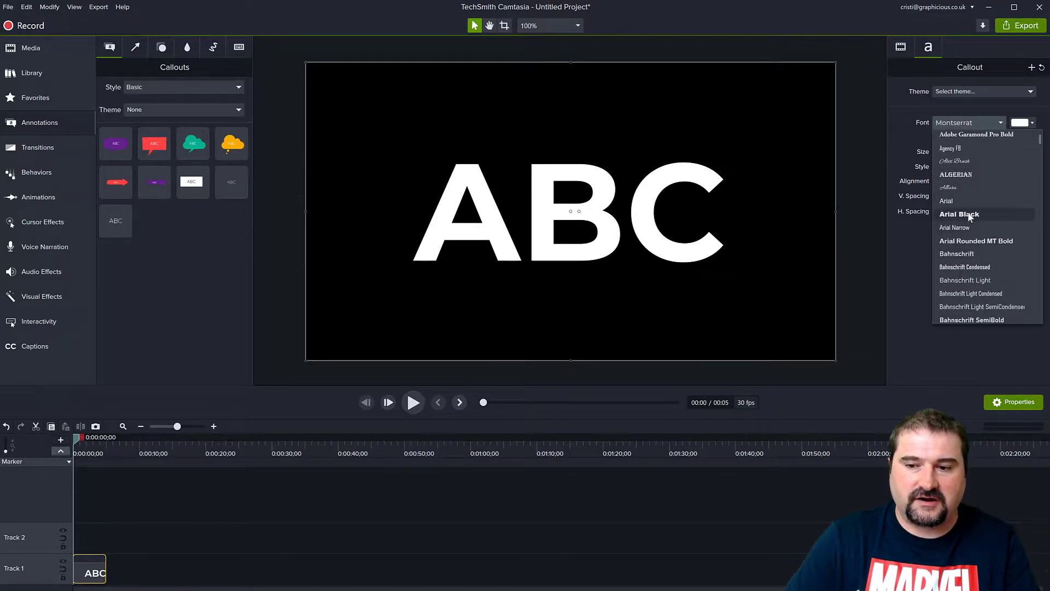
pyautogui.click(921, 252)
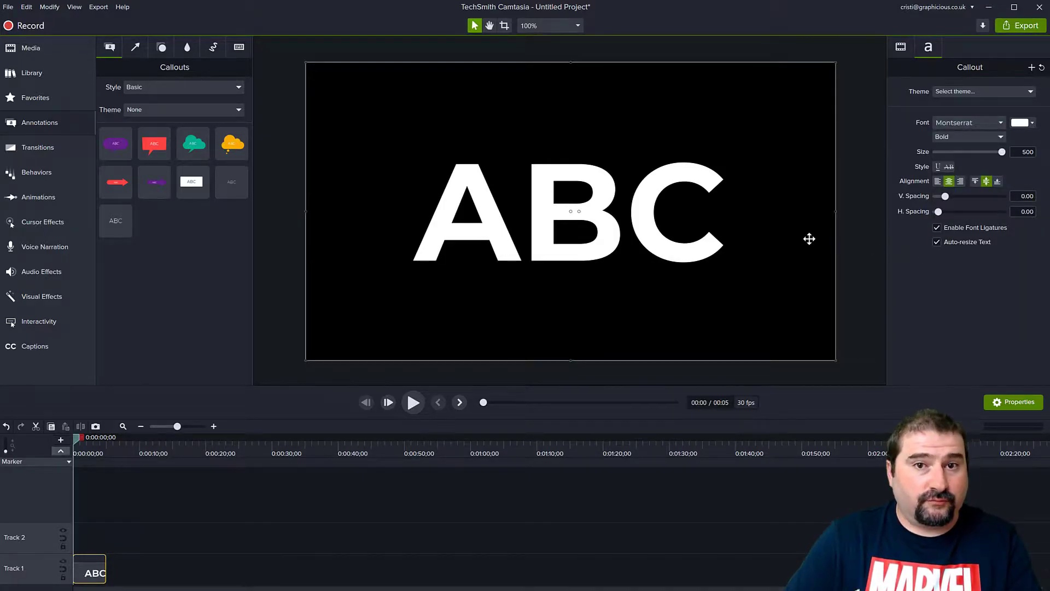
pyautogui.click(865, 226)
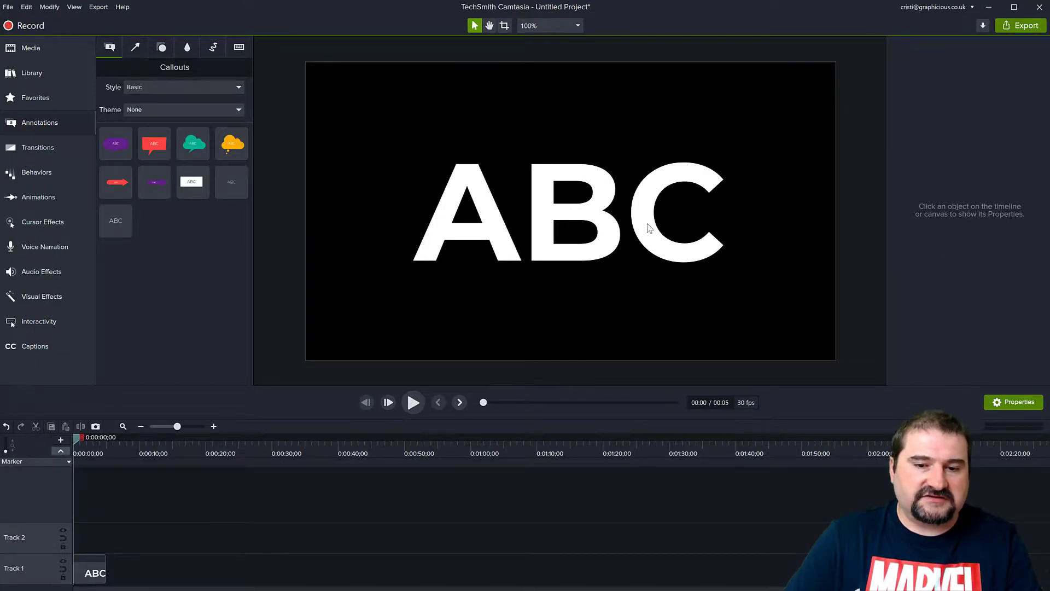
# Replace the callout's placeholder text ABC with "TEXT"
pyautogui.click(649, 227)
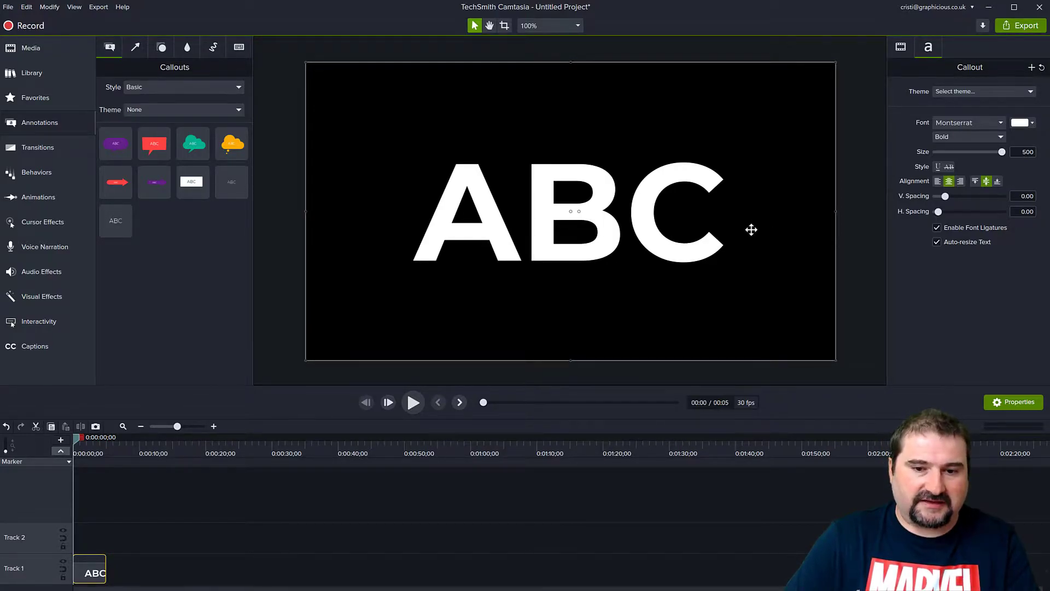
pyautogui.doubleClick(578, 216)
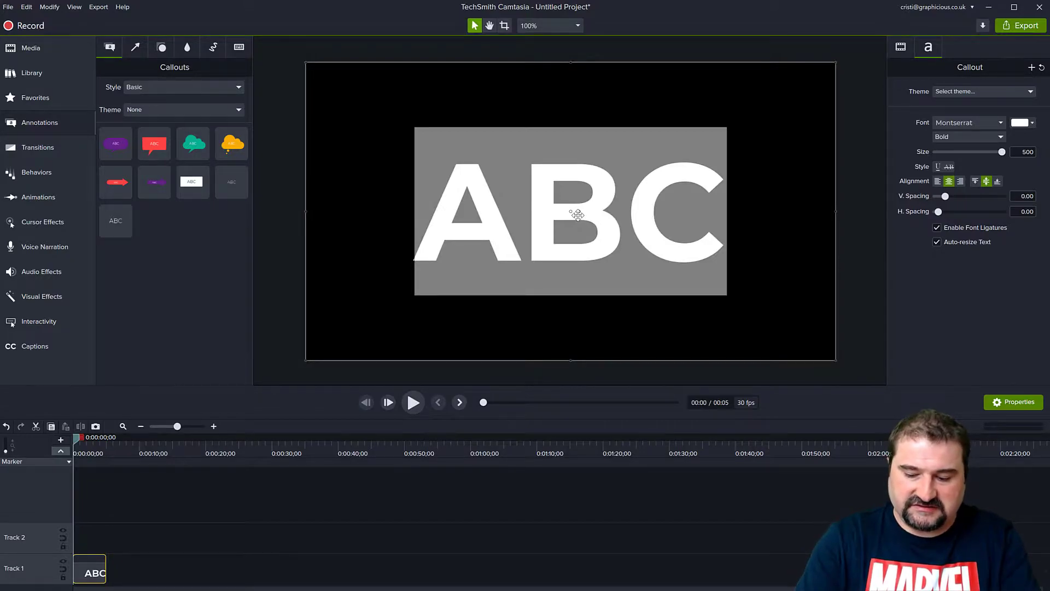
pyautogui.write('TEXT')
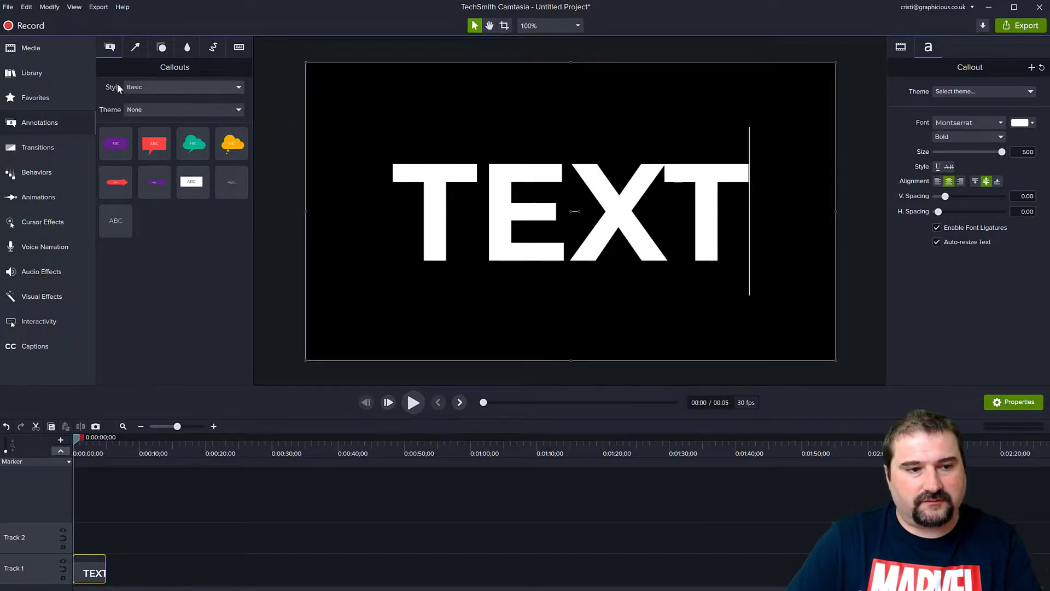
pyautogui.click(277, 100)
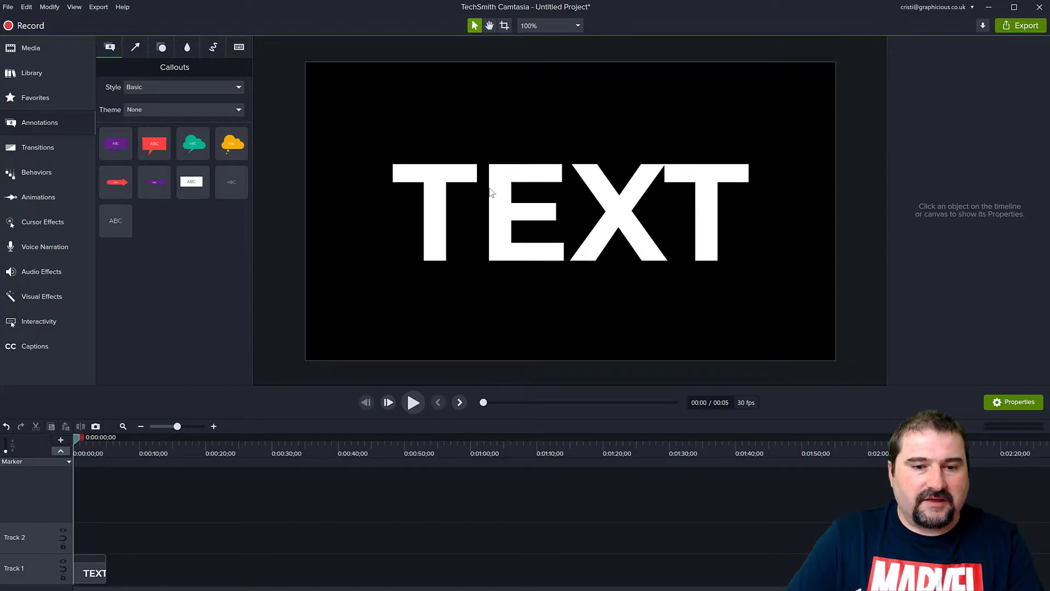
# Lower the opacity of the TEXT callout to 55% in its visual properties
pyautogui.click(444, 173)
pyautogui.click(907, 48)
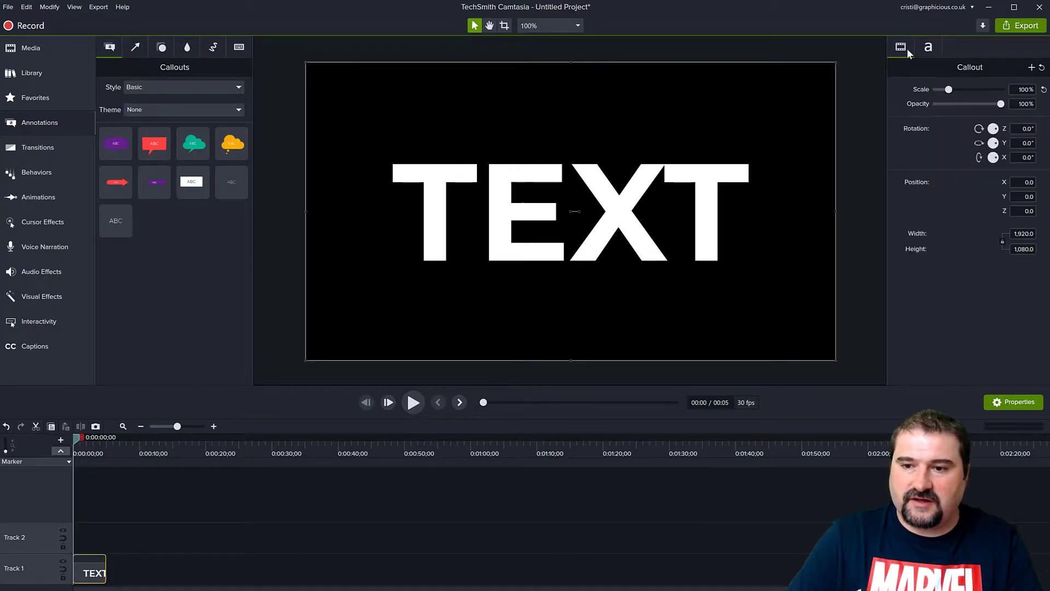
pyautogui.moveTo(1002, 104); pyautogui.dragTo(972, 107)
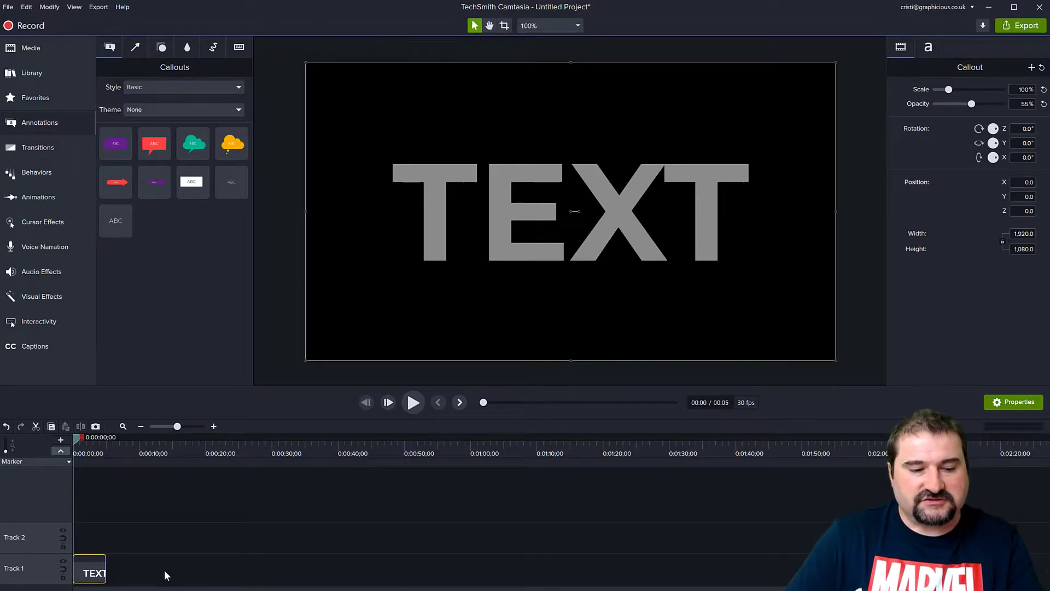
# Rename Track 1 as MAIN in the timeline
pyautogui.scroll(3, 155, 569)
pyautogui.scroll(2, 157, 572)
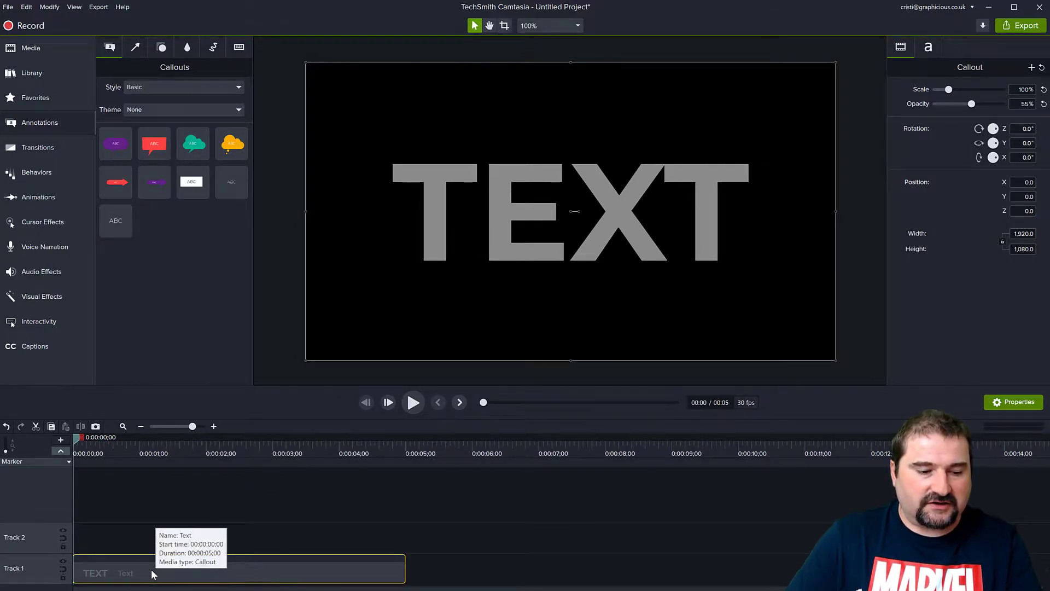
pyautogui.doubleClick(17, 569)
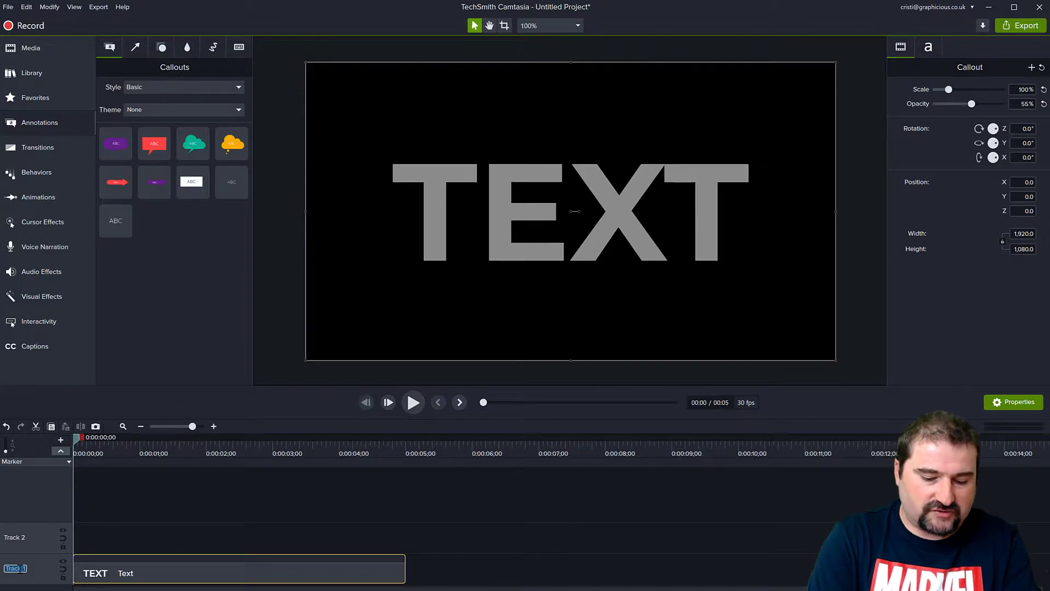
pyautogui.write('MAIN')
pyautogui.press('Return')
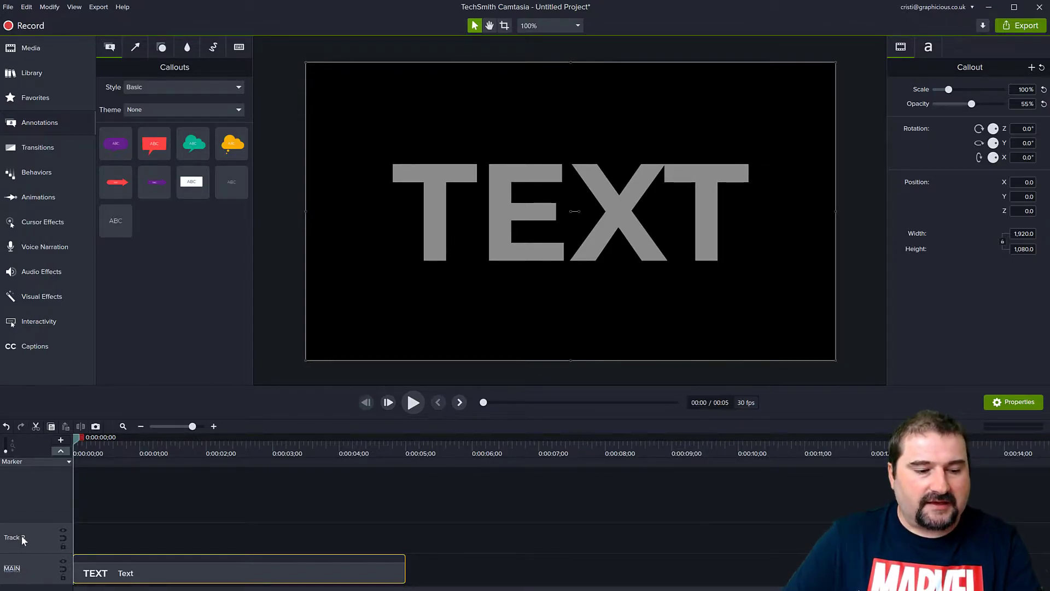
# Copy the text clip on the MAIN track and paste four copies at the timeline start, stacked on Tracks 2 to 5
pyautogui.click(164, 577)
pyautogui.hotkey('ctrl', 'c')
pyautogui.moveTo(78, 439)
pyautogui.mouseDown()
pyautogui.moveTo(149, 442)
pyautogui.moveTo(67, 442)
pyautogui.mouseUp()
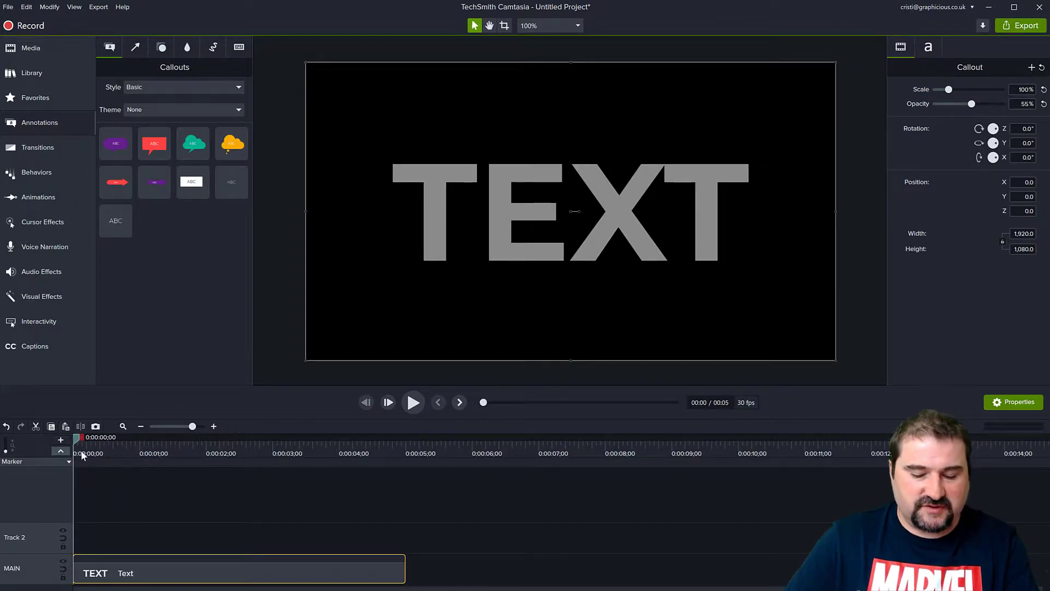
pyautogui.hotkey('ctrl', 'v')
pyautogui.hotkey('ctrl', 'v')
pyautogui.hotkey('ctrl', 'v')
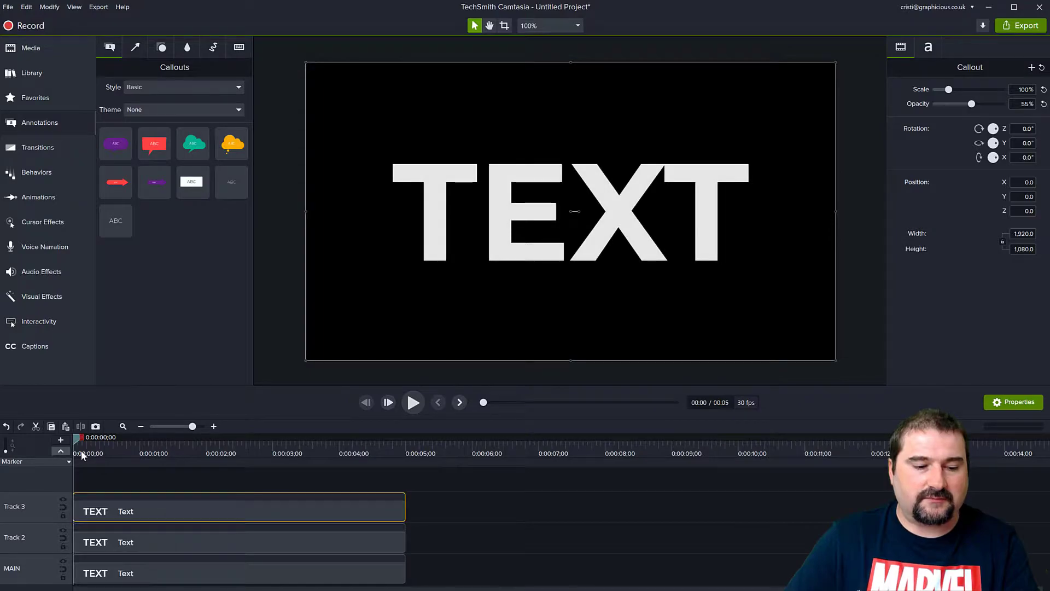
pyautogui.scroll(1, 253, 550)
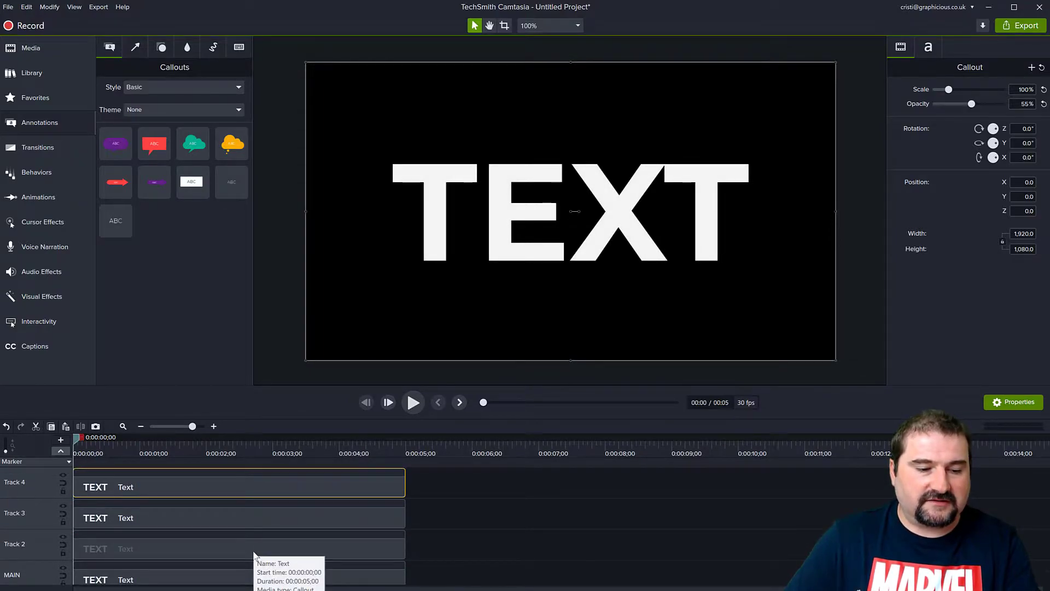
pyautogui.hotkey('ctrl', 'v')
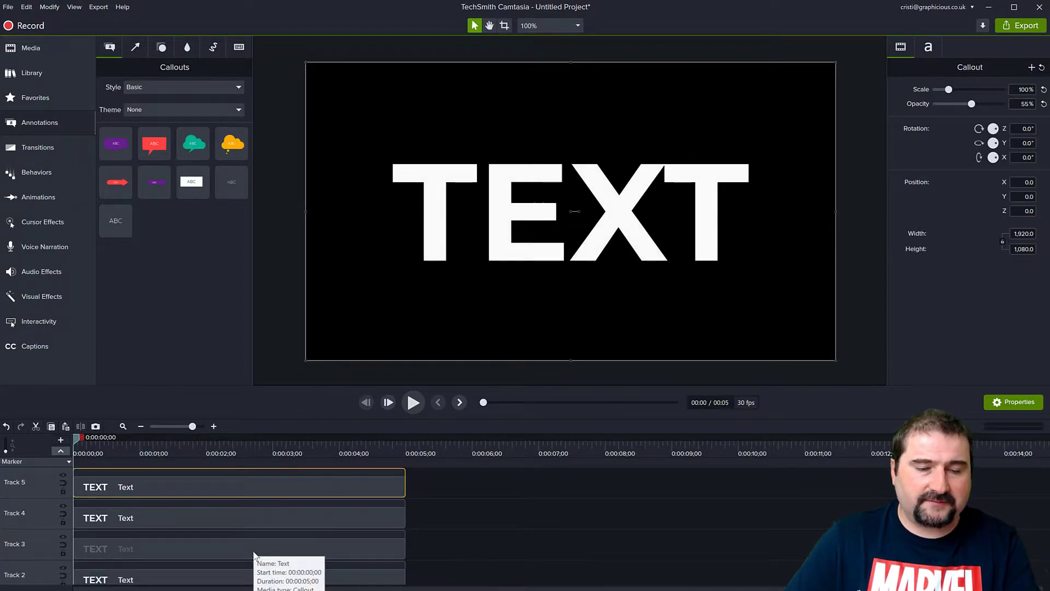
pyautogui.scroll(-2, 254, 552)
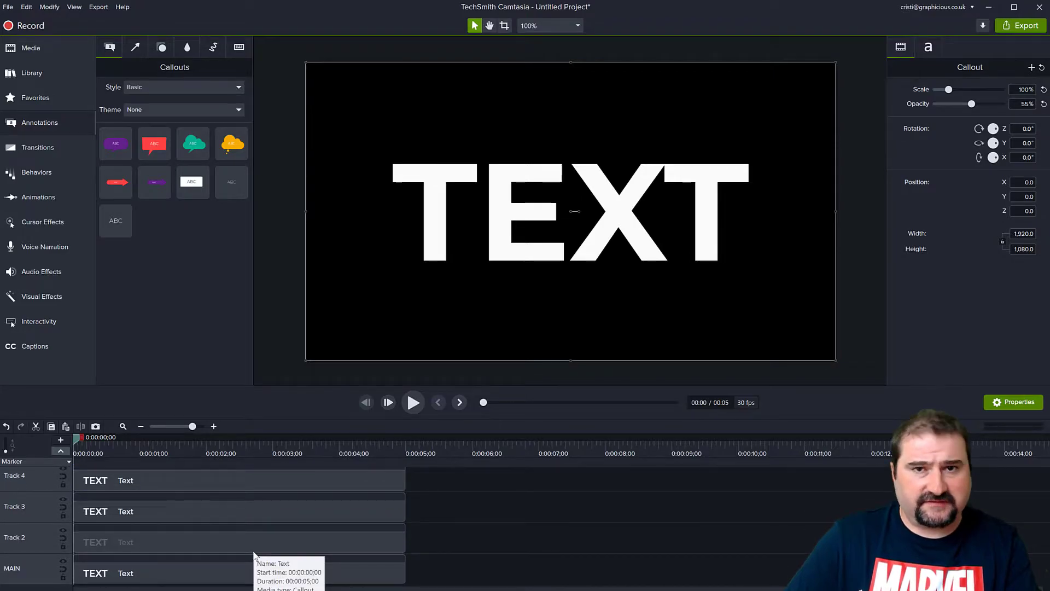
# Rename Track 2, directly above MAIN, as LEFT
pyautogui.click(114, 548)
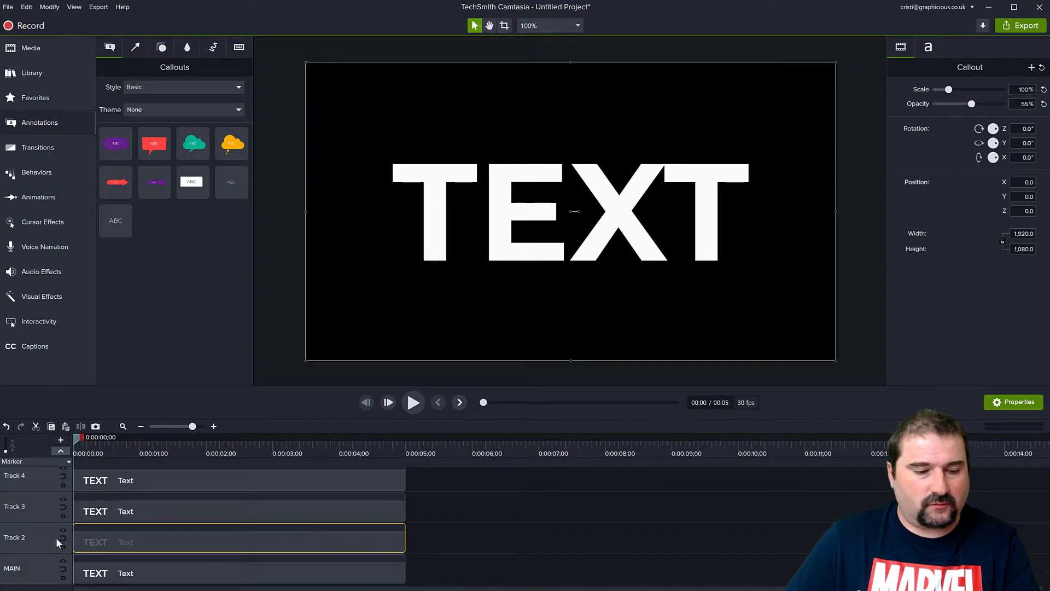
pyautogui.doubleClick(21, 538)
pyautogui.write('LEFT')
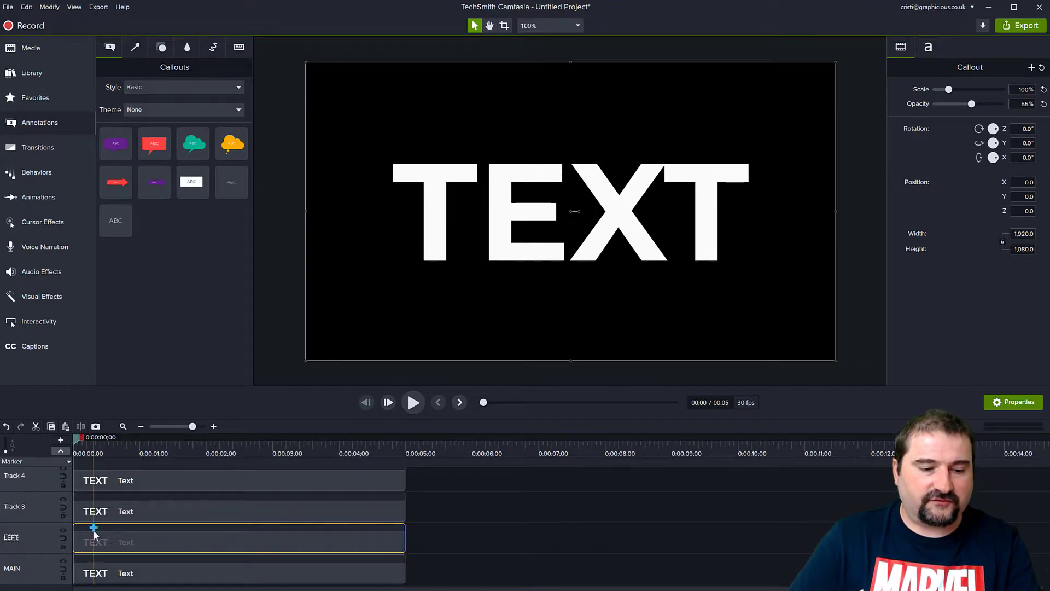
# Try scaling the LEFT track's text up to about 110.8%, and undo the scaling
pyautogui.click(125, 539)
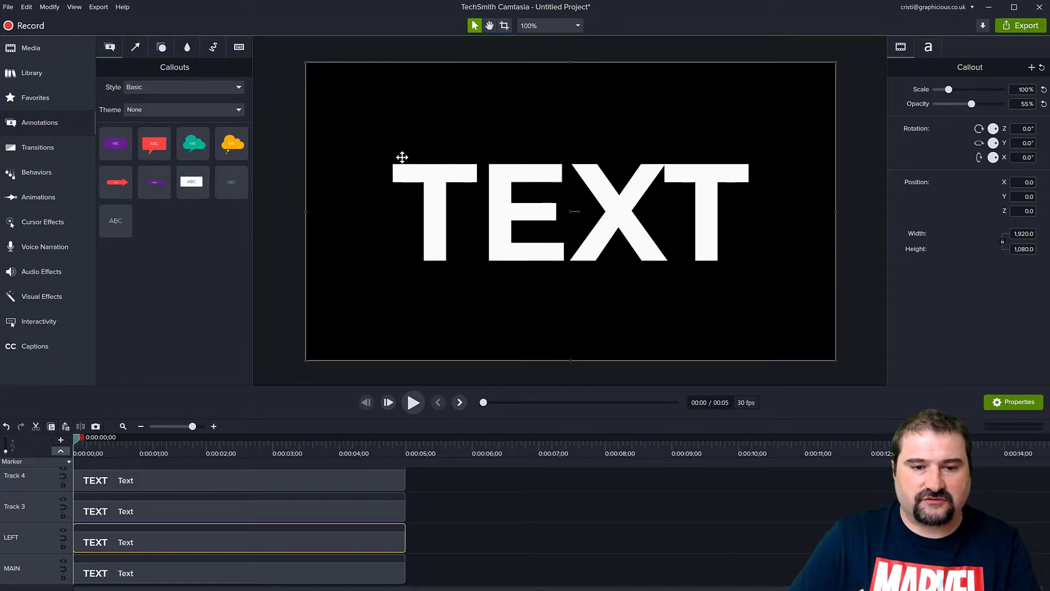
pyautogui.scroll(3, 389, 162)
pyautogui.scroll(-2, 371, 161)
pyautogui.scroll(1, 371, 161)
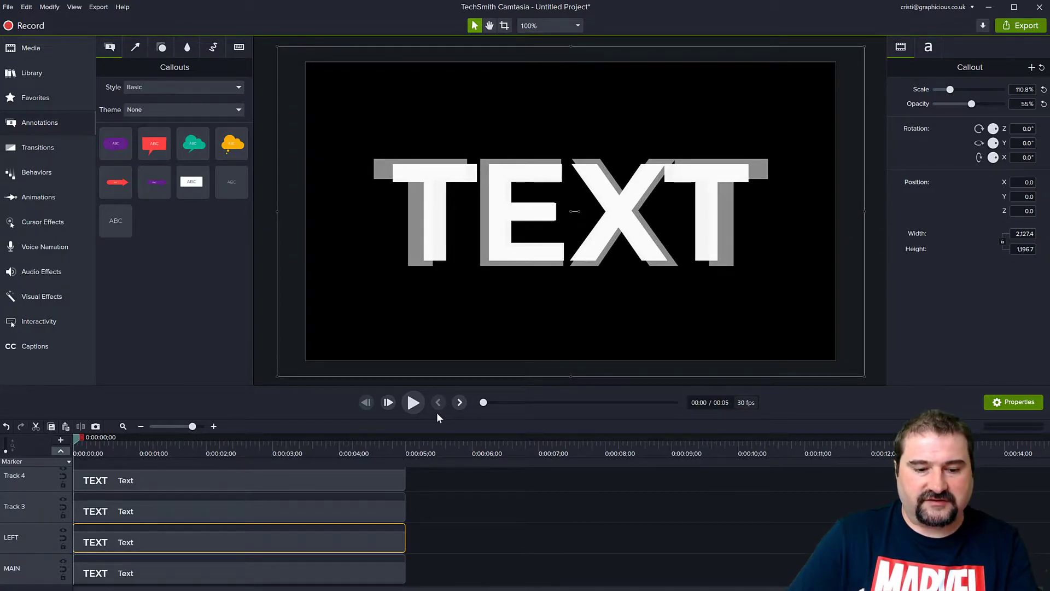
pyautogui.hotkey('ctrl', 'z')
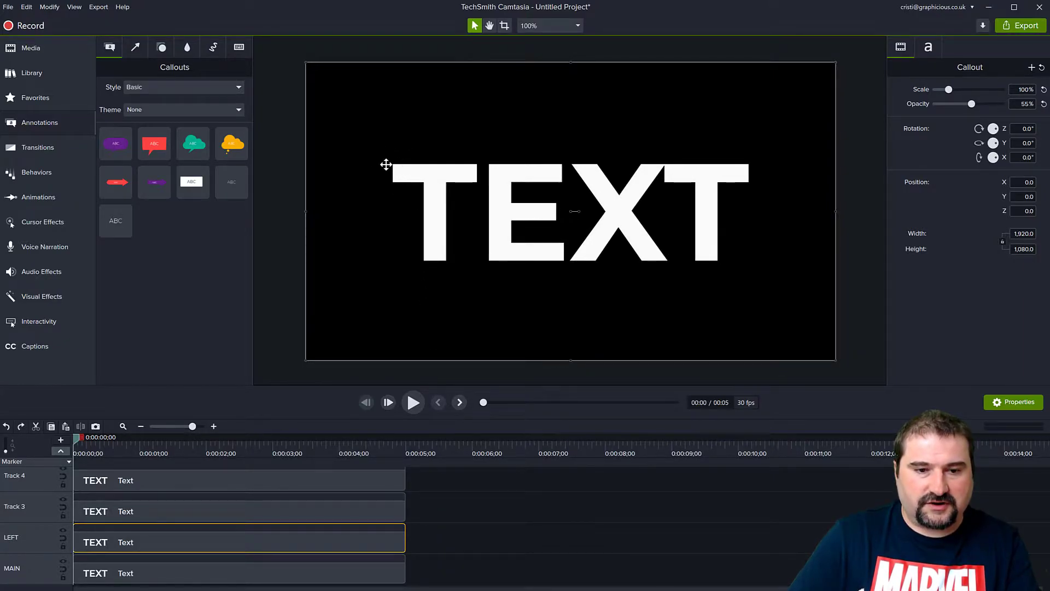
# Hide Tracks 3, 4 and 5 so that only the MAIN and LEFT tracks are displayed
pyautogui.scroll(3, 386, 158)
pyautogui.scroll(3, 390, 166)
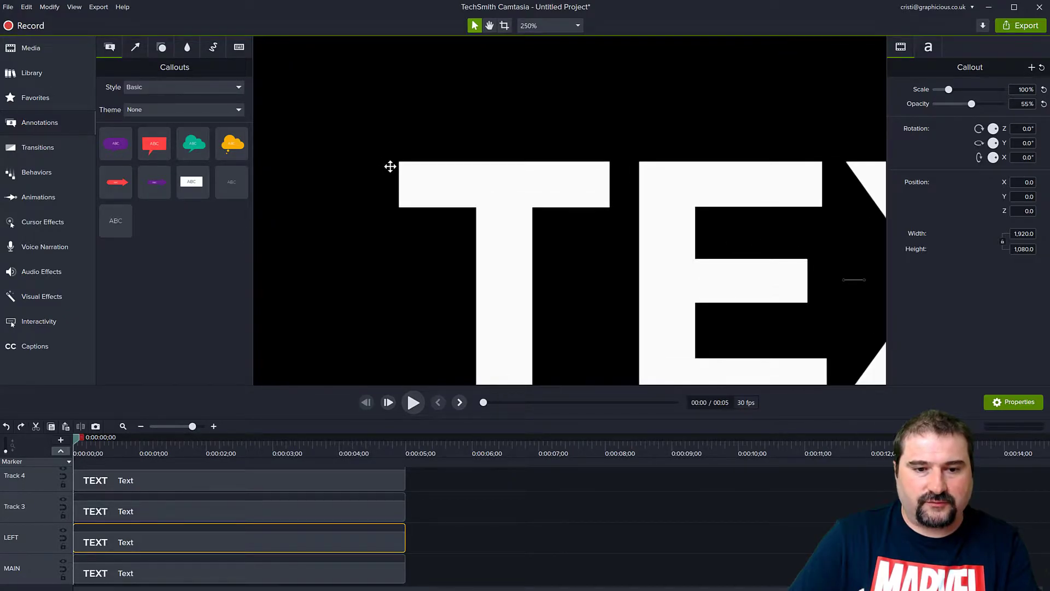
pyautogui.click(419, 180)
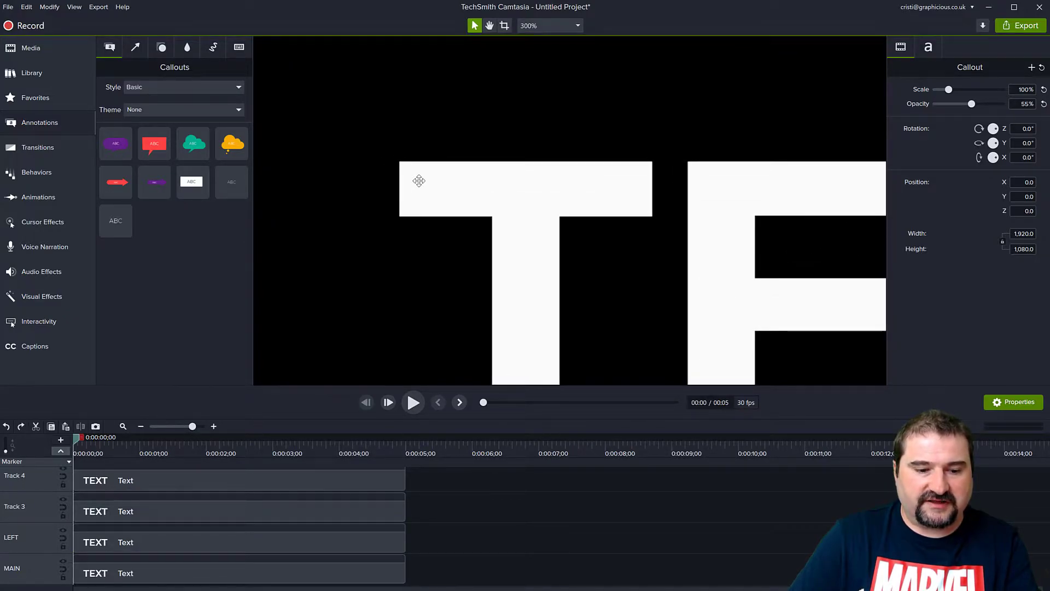
pyautogui.click(63, 499)
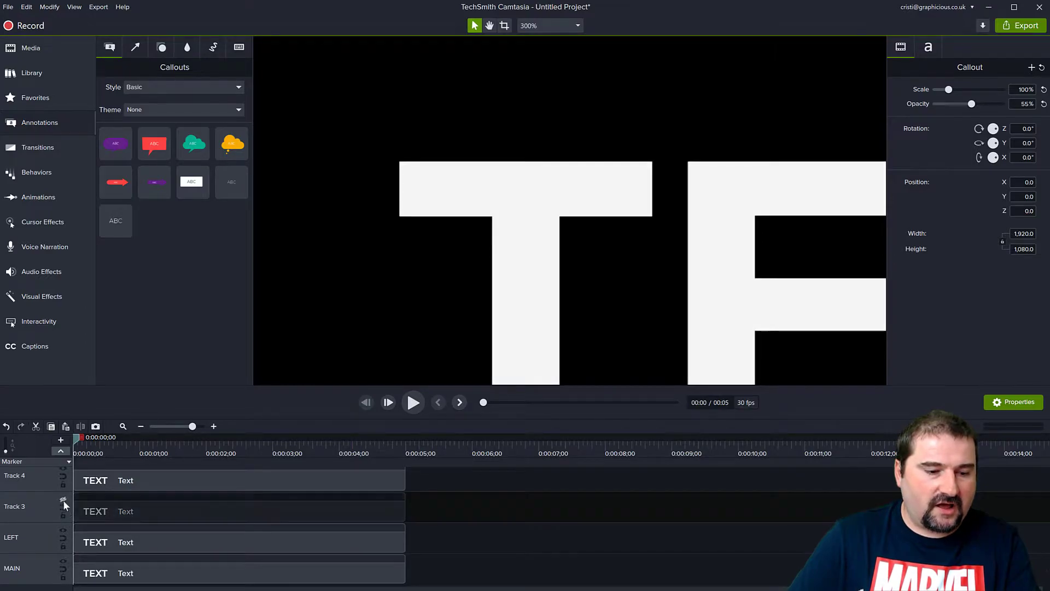
pyautogui.scroll(1, 65, 507)
pyautogui.click(63, 506)
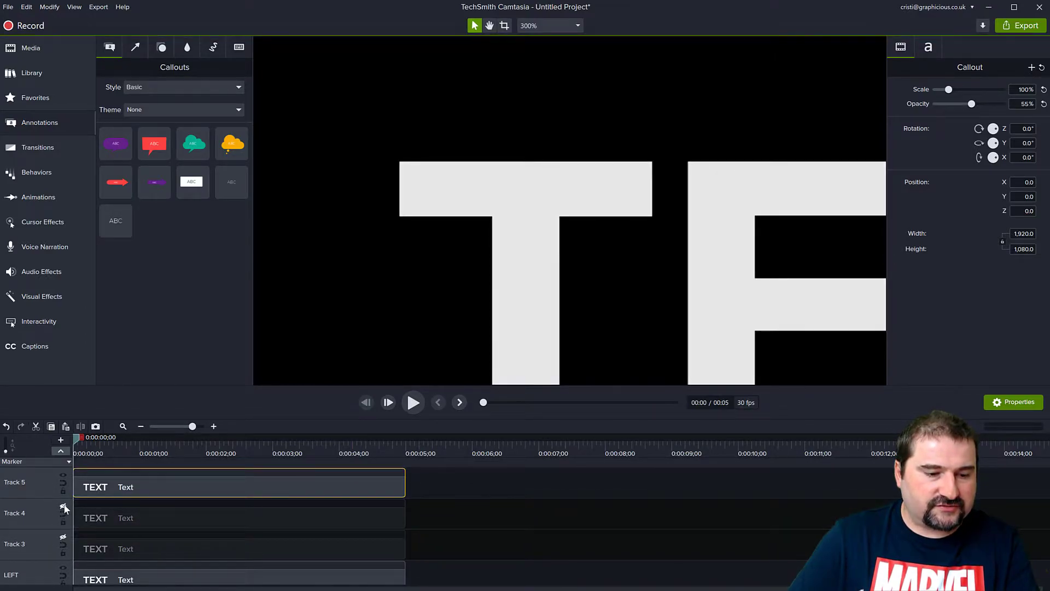
pyautogui.click(63, 476)
pyautogui.scroll(-1, 274, 509)
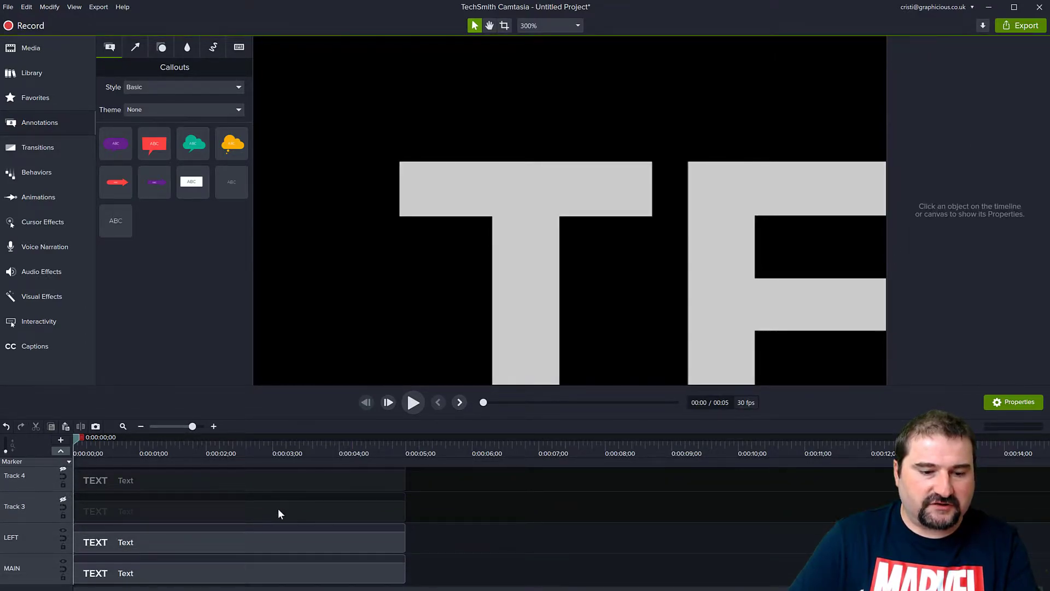
# Nudge the LEFT track's text horizontally to X -4.3, keeping its vertical position
pyautogui.click(217, 544)
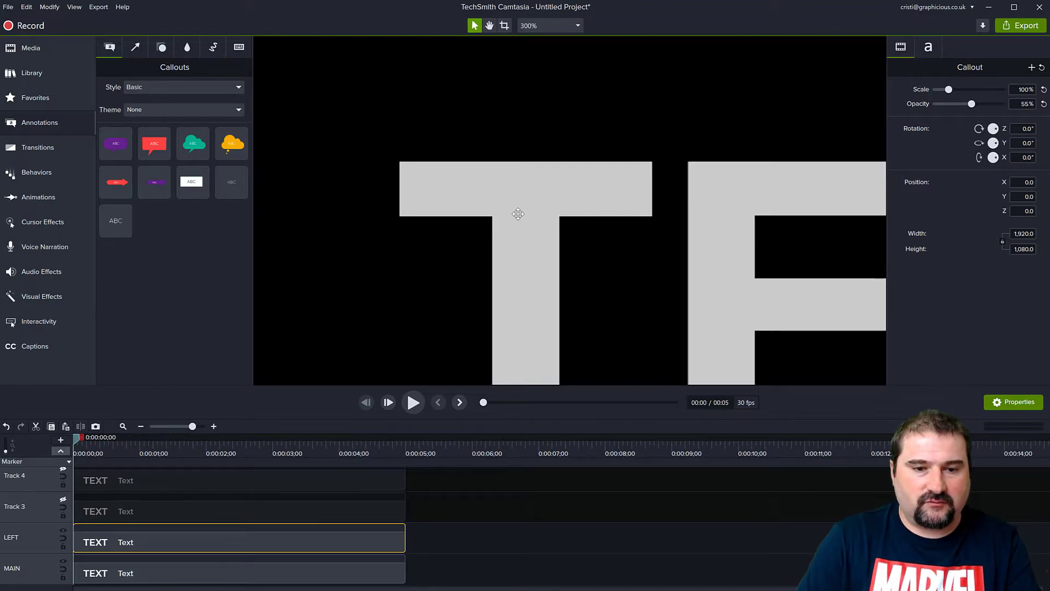
pyautogui.press('Right')
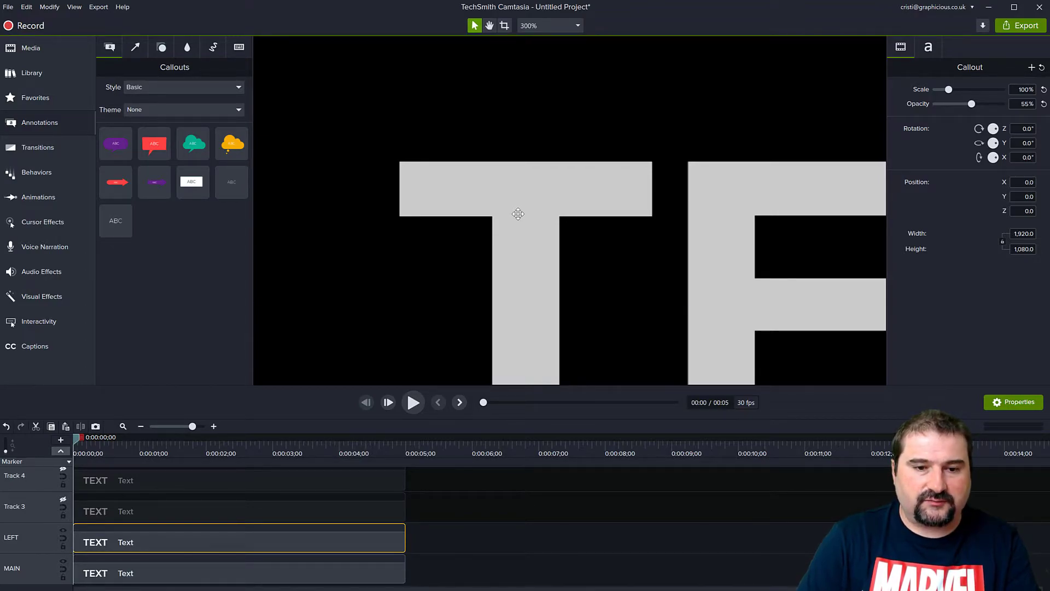
pyautogui.hotkey('shift', 'Left')
pyautogui.hotkey('shift', 'Left')
pyautogui.hotkey('shift', 'Right')
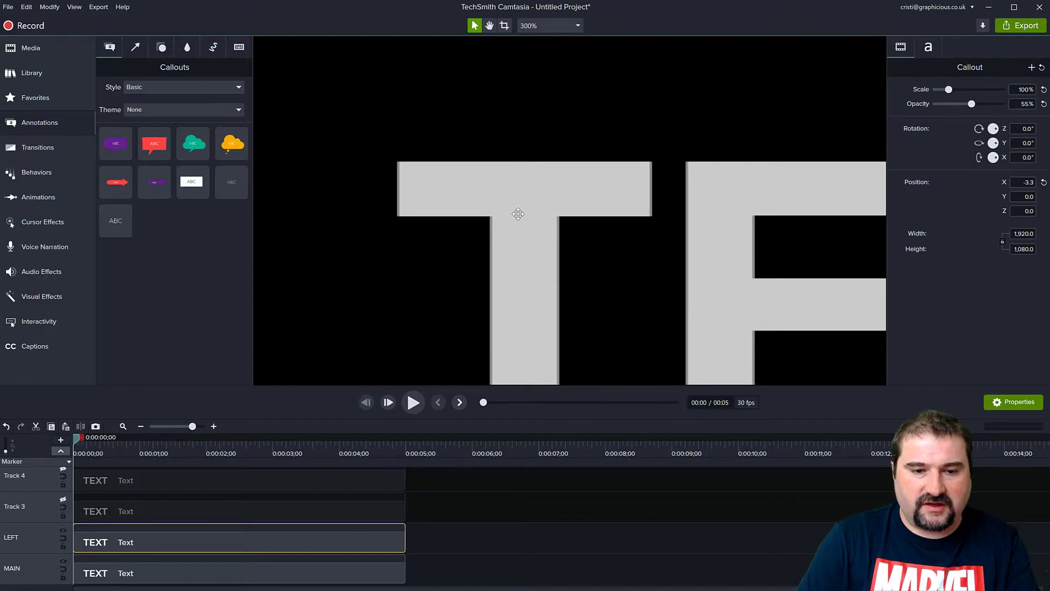
pyautogui.press('Left')
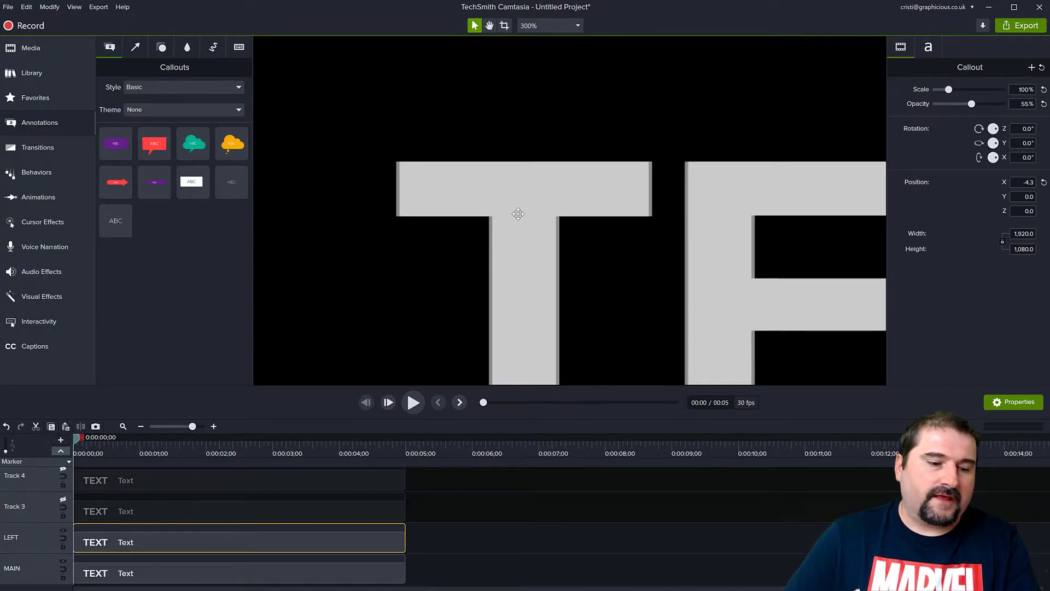
pyautogui.click(101, 540)
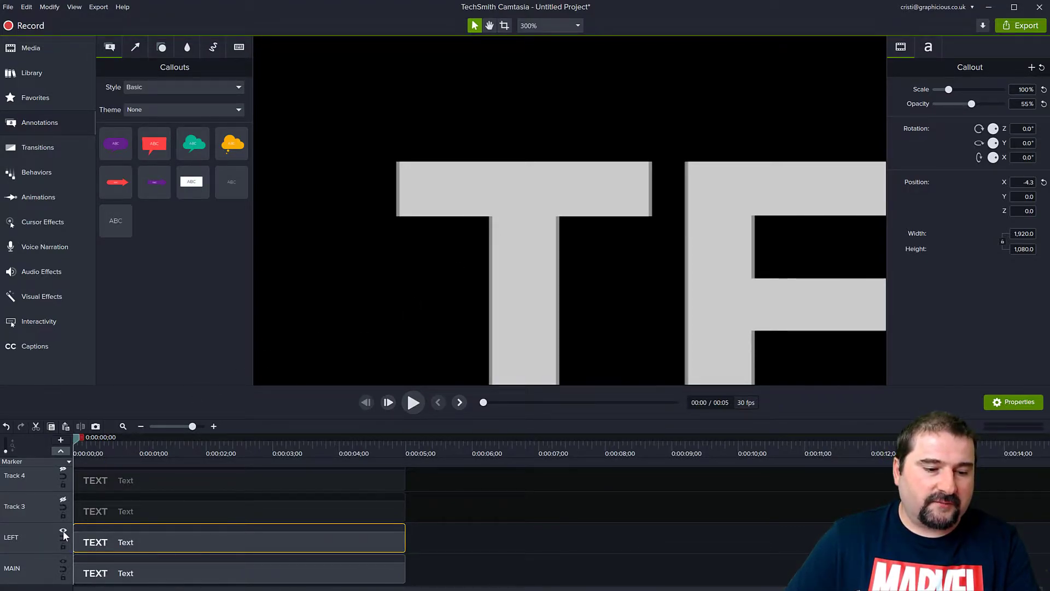
# Hide the LEFT track, then rename Track 3 as RIGHT and make it visible
pyautogui.click(63, 530)
pyautogui.doubleClick(18, 505)
pyautogui.write('RIGHT')
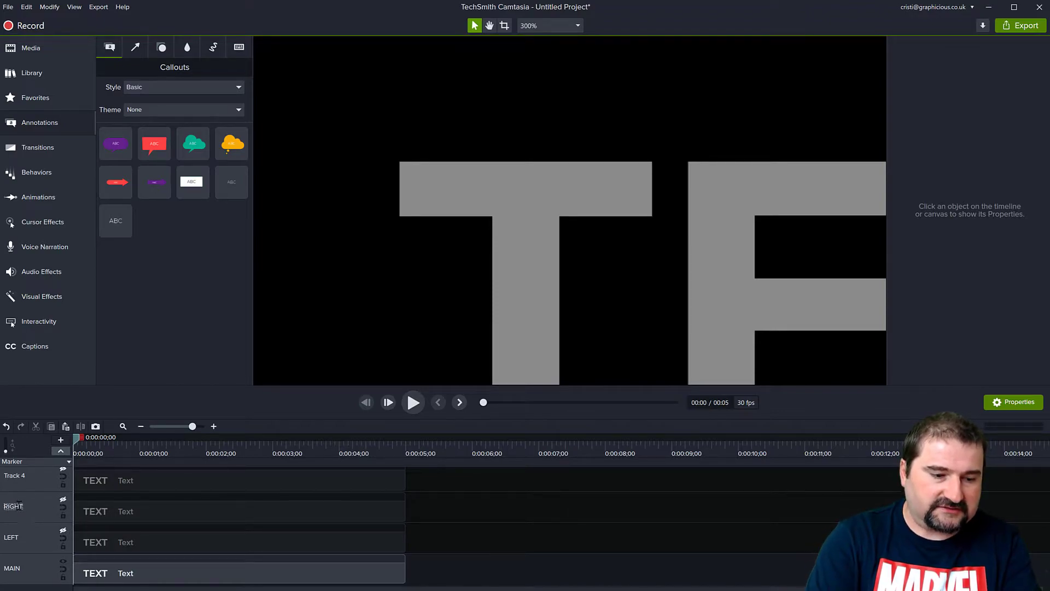
pyautogui.press('Return')
pyautogui.click(64, 500)
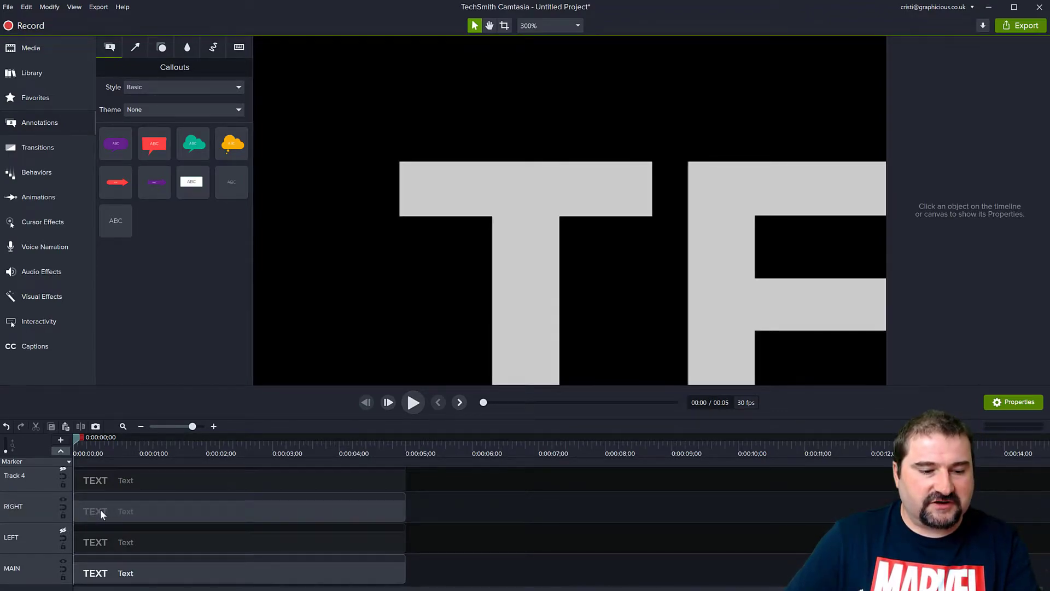
# Nudge the RIGHT track's text horizontally to X 4.3
pyautogui.click(100, 510)
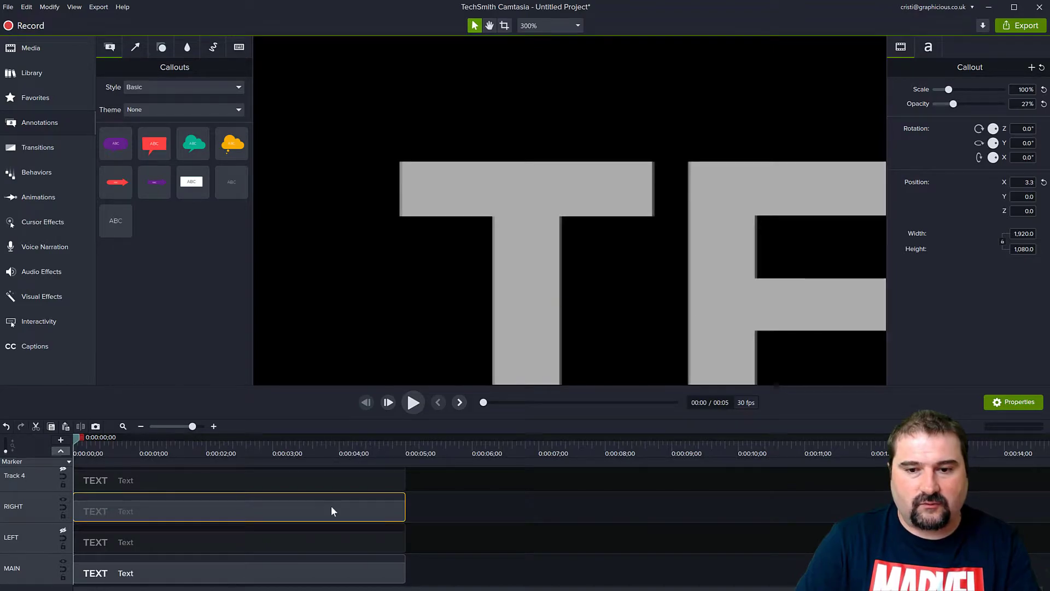
pyautogui.press('Right')
pyautogui.press('Right')
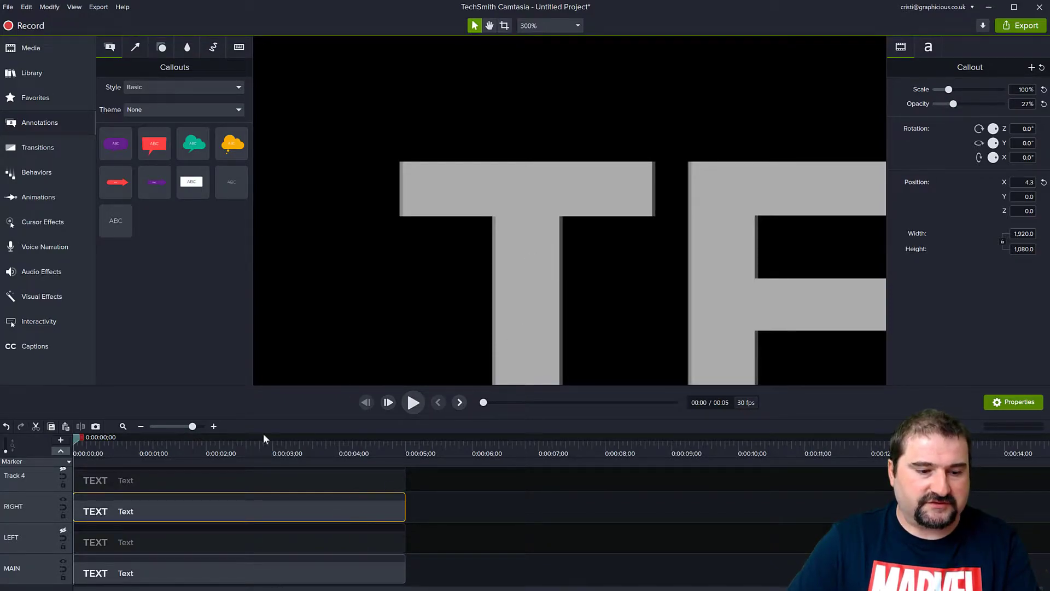
# Hide the RIGHT track, and make Track 4 visible and rename it as TOP
pyautogui.click(63, 499)
pyautogui.scroll(2, 117, 524)
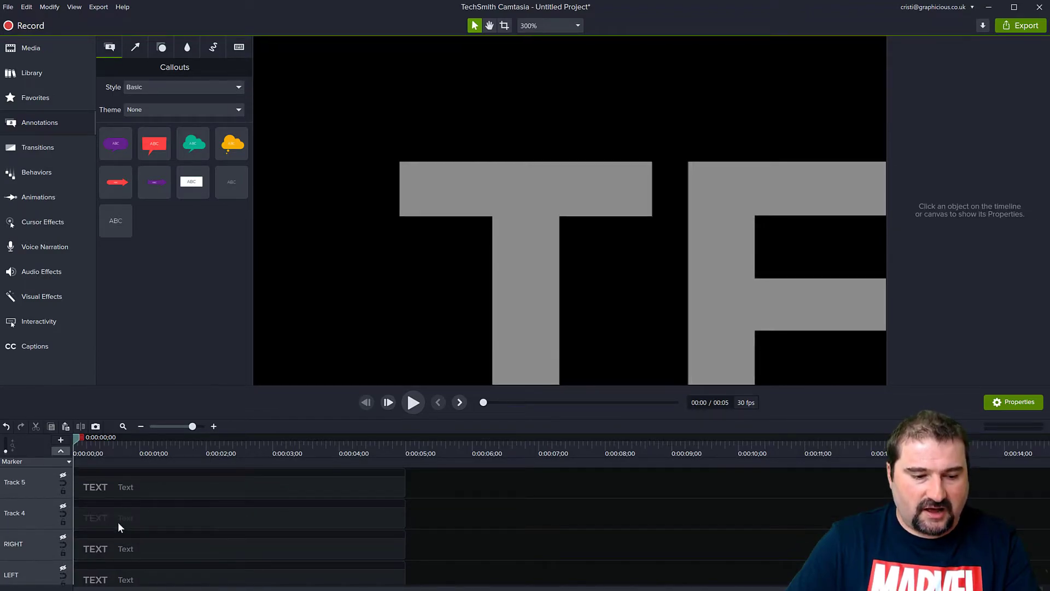
pyautogui.click(63, 506)
pyautogui.click(63, 507)
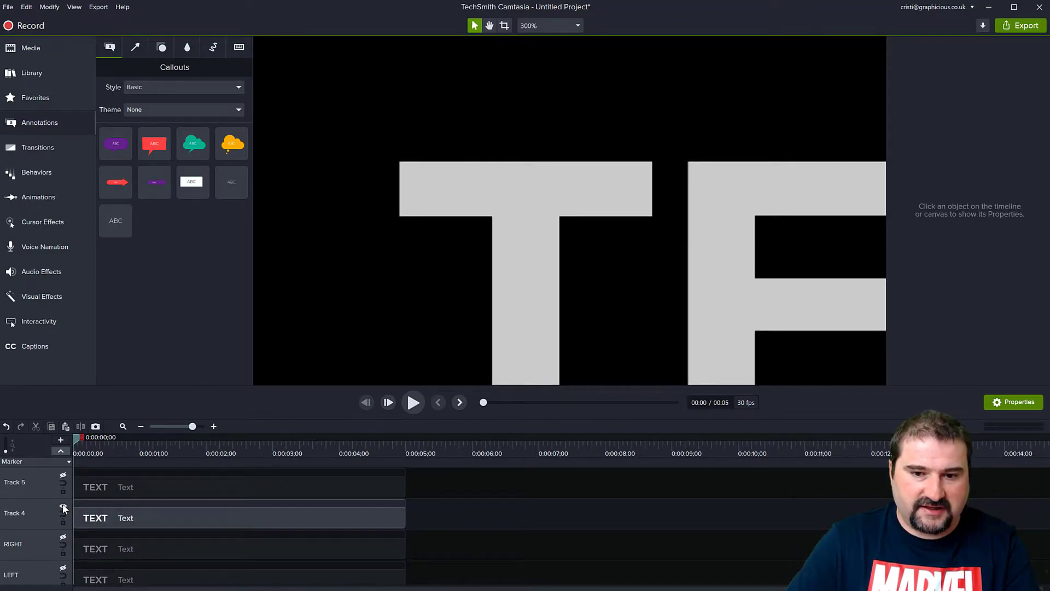
pyautogui.doubleClick(21, 514)
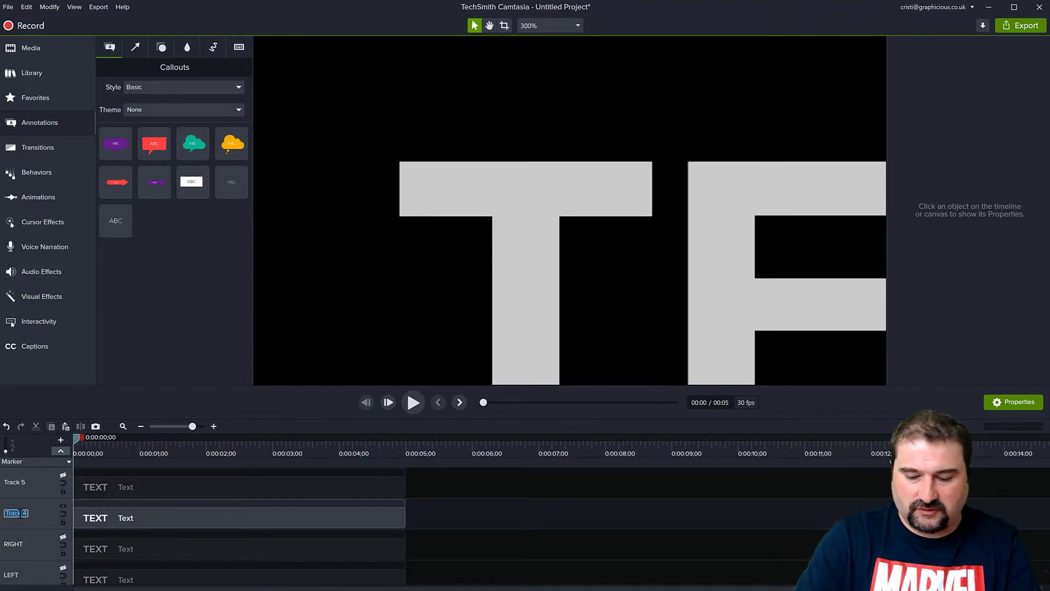
pyautogui.write('TOP')
pyautogui.press('Return')
# Nudge the TOP track's text upward by a few pixels
pyautogui.click(194, 517)
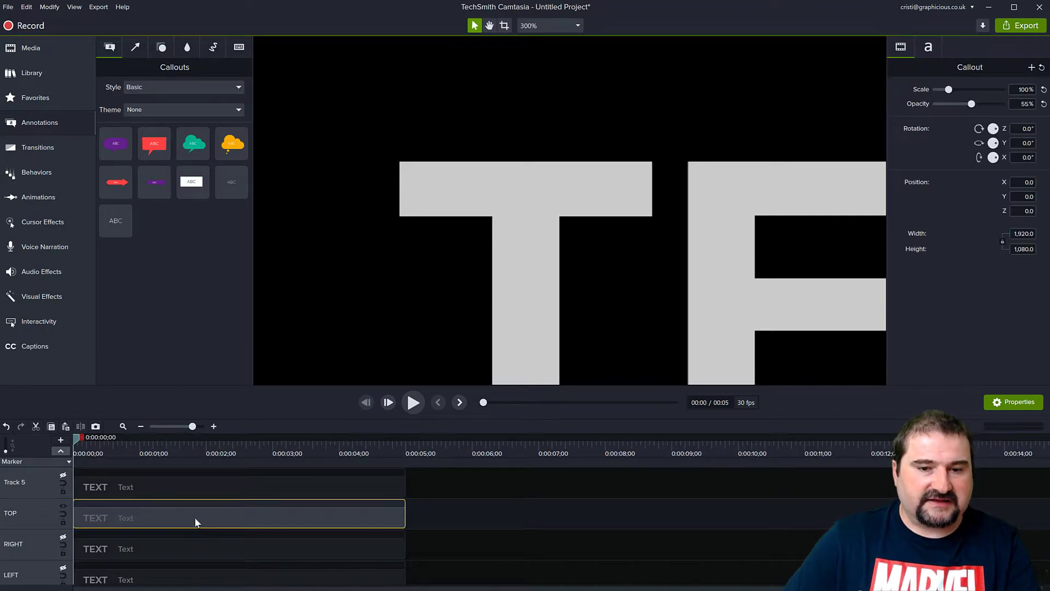
pyautogui.press('Up')
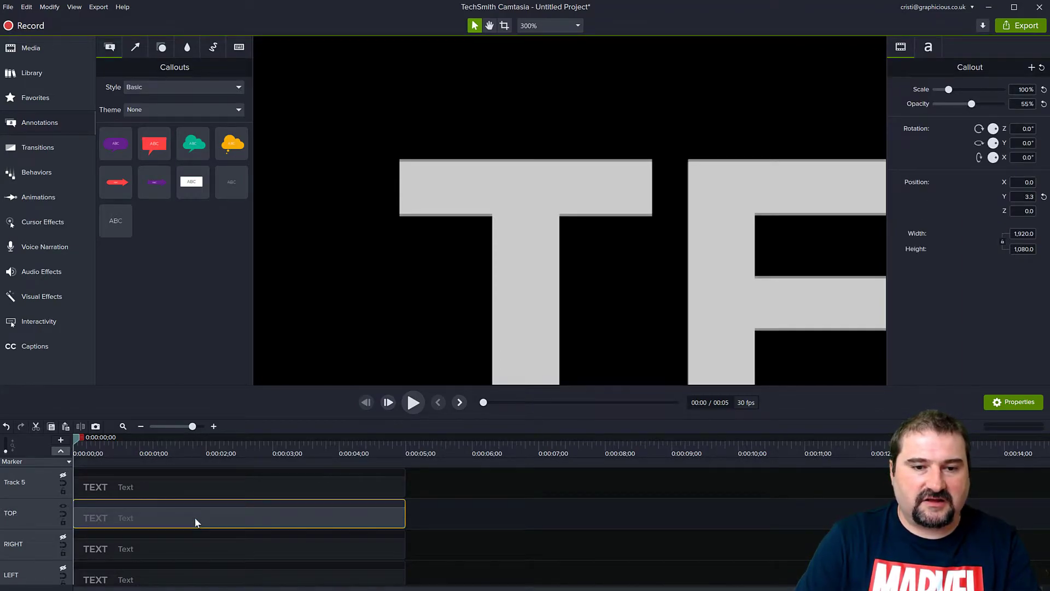
pyautogui.press('Up')
pyautogui.press('Up')
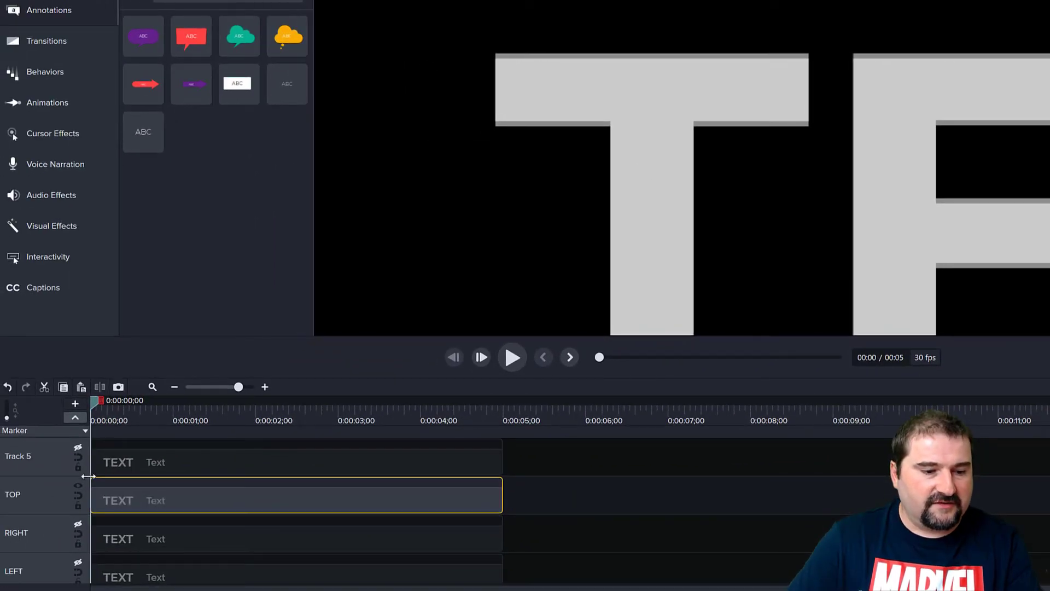
# Show Track 5 in place of the TOP track and rename it as BOTTOM
pyautogui.click(77, 448)
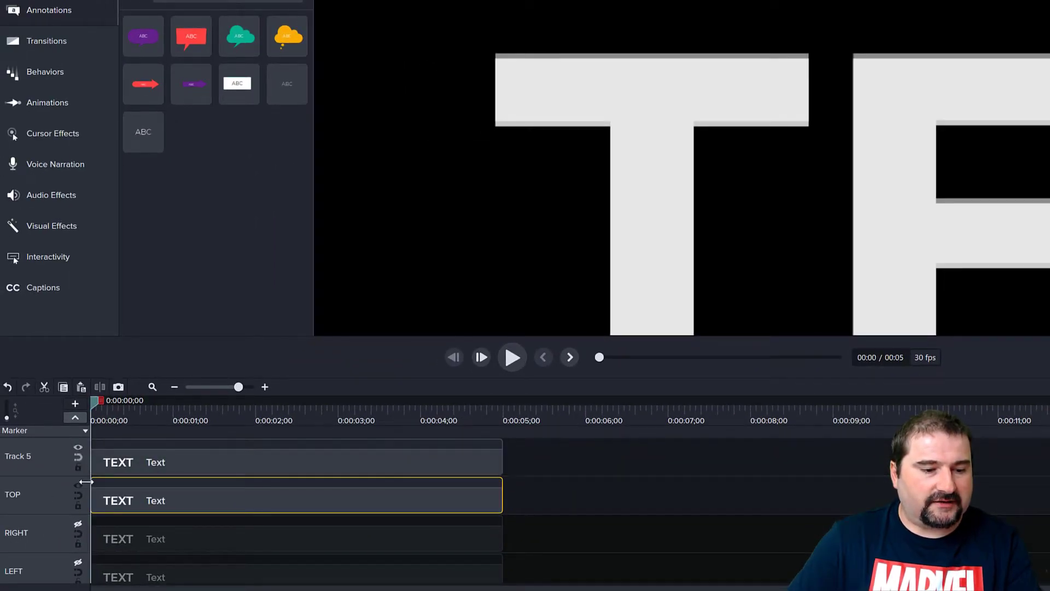
pyautogui.click(77, 485)
pyautogui.doubleClick(18, 456)
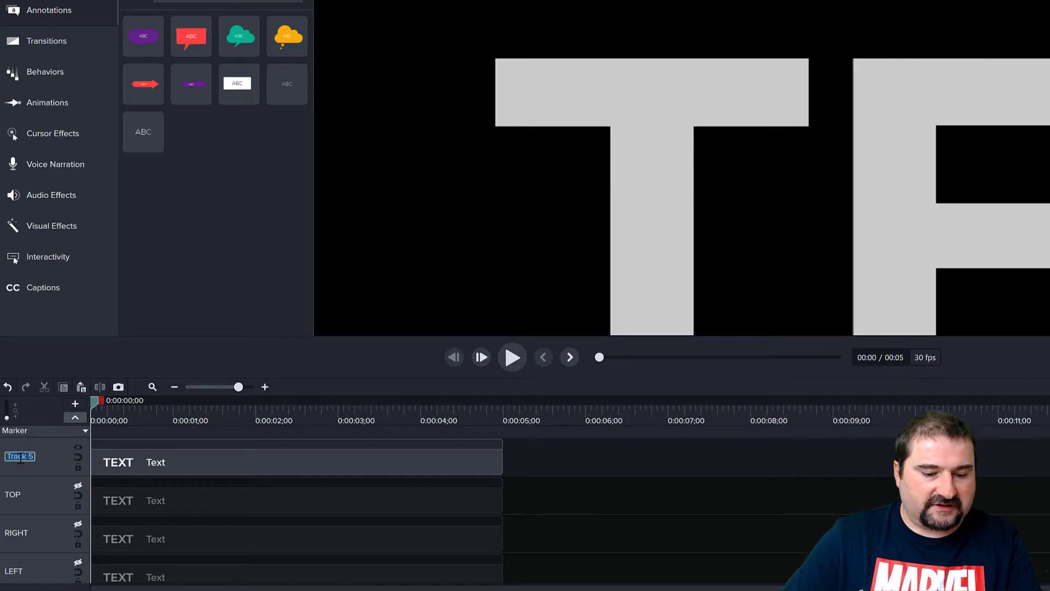
pyautogui.write('BOTTOM')
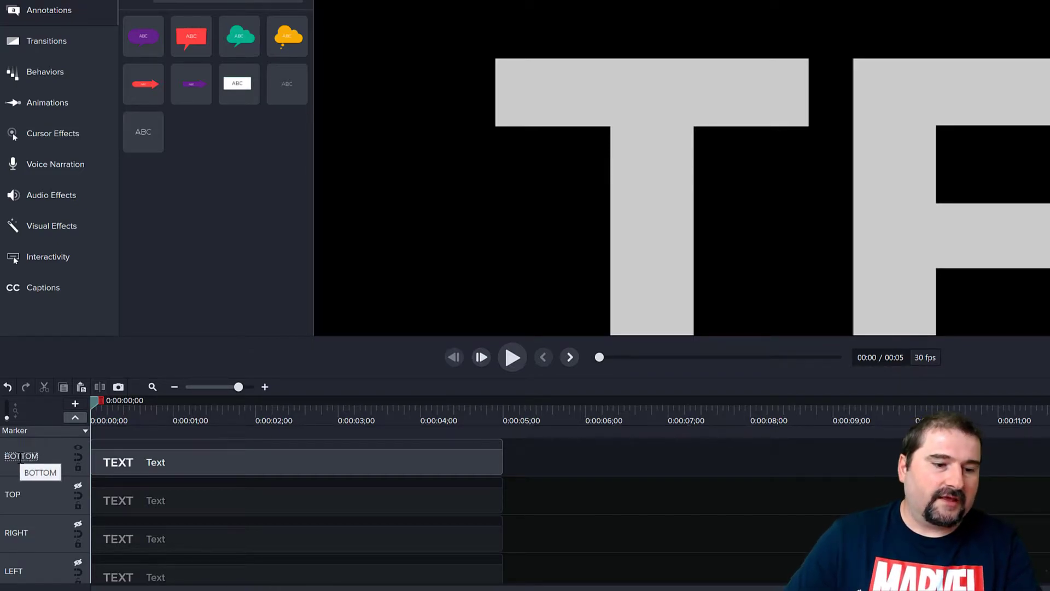
# Offset the BOTTOM track's text down to Y -4.7, and show the TOP, RIGHT and LEFT tracks again
pyautogui.click(194, 466)
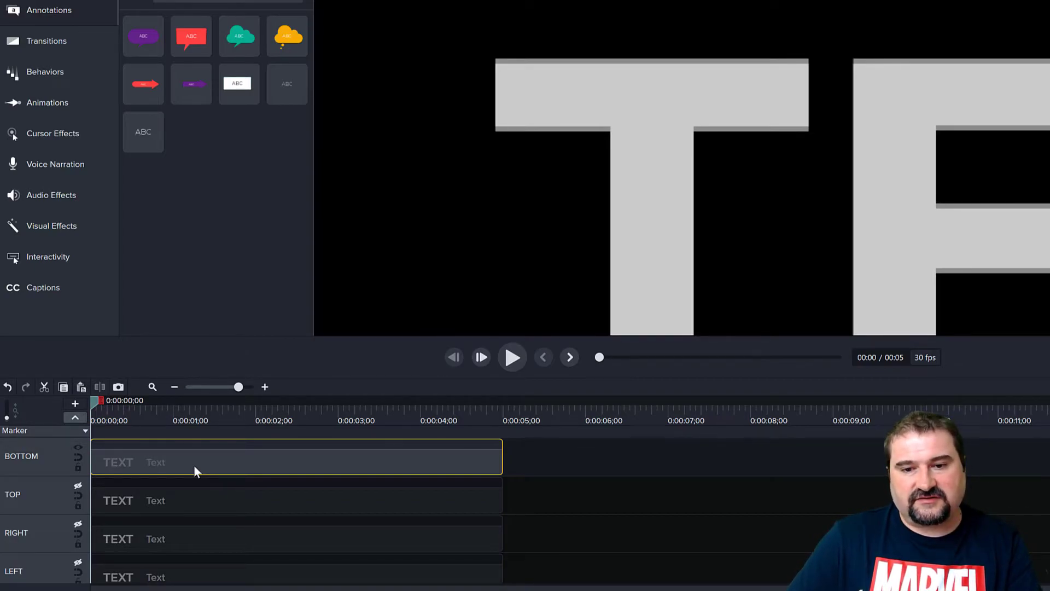
pyautogui.click(78, 485)
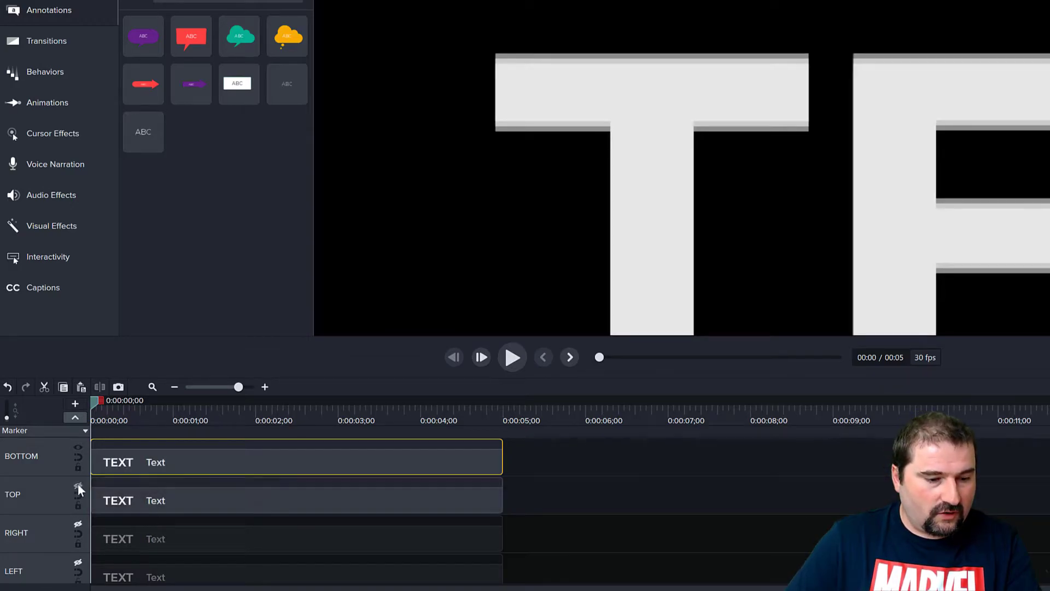
pyautogui.click(78, 521)
pyautogui.click(78, 563)
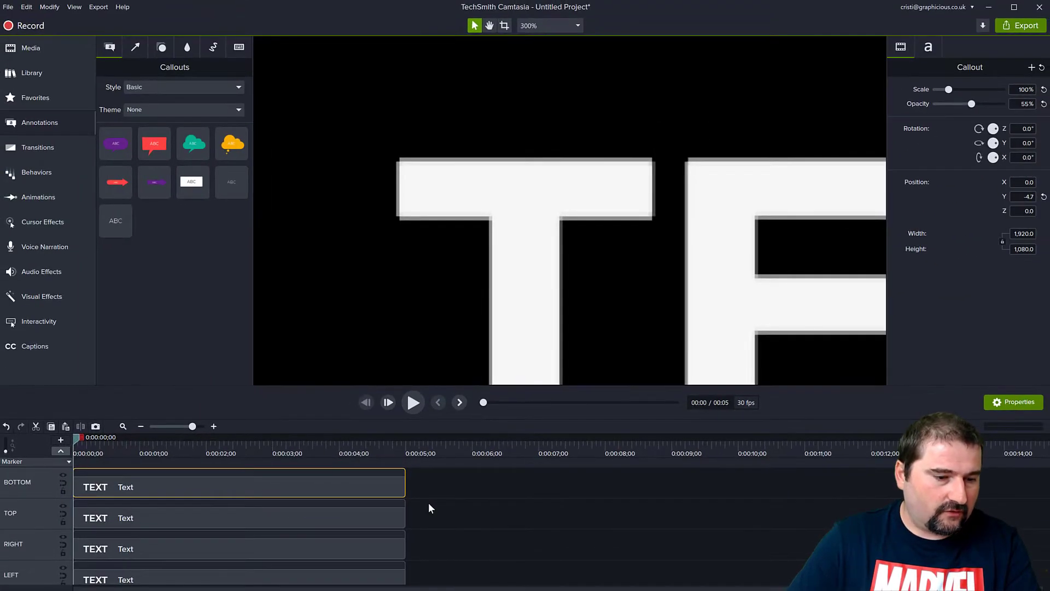
# Copy the text clip on the MAIN track and paste it at the timeline start on a new track above BOTTOM
pyautogui.scroll(-2, 428, 502)
pyautogui.click(325, 573)
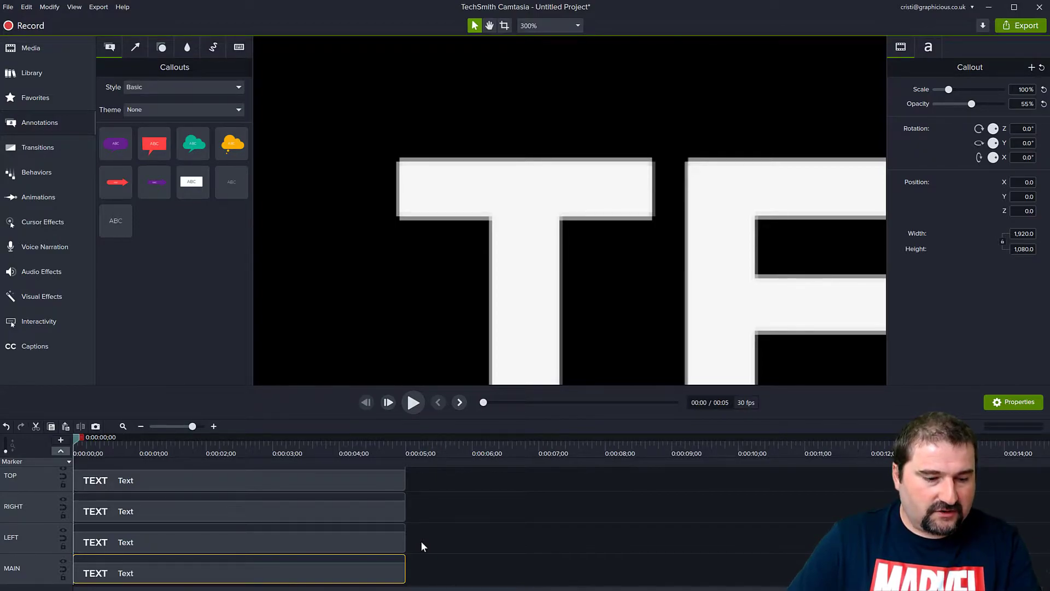
pyautogui.scroll(1, 435, 540)
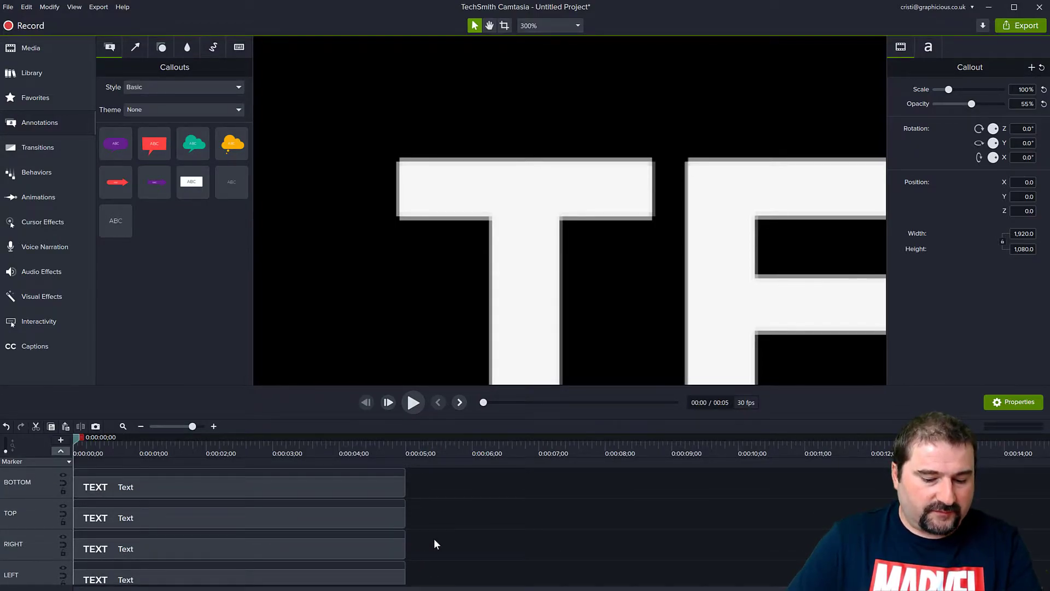
pyautogui.scroll(1, 434, 538)
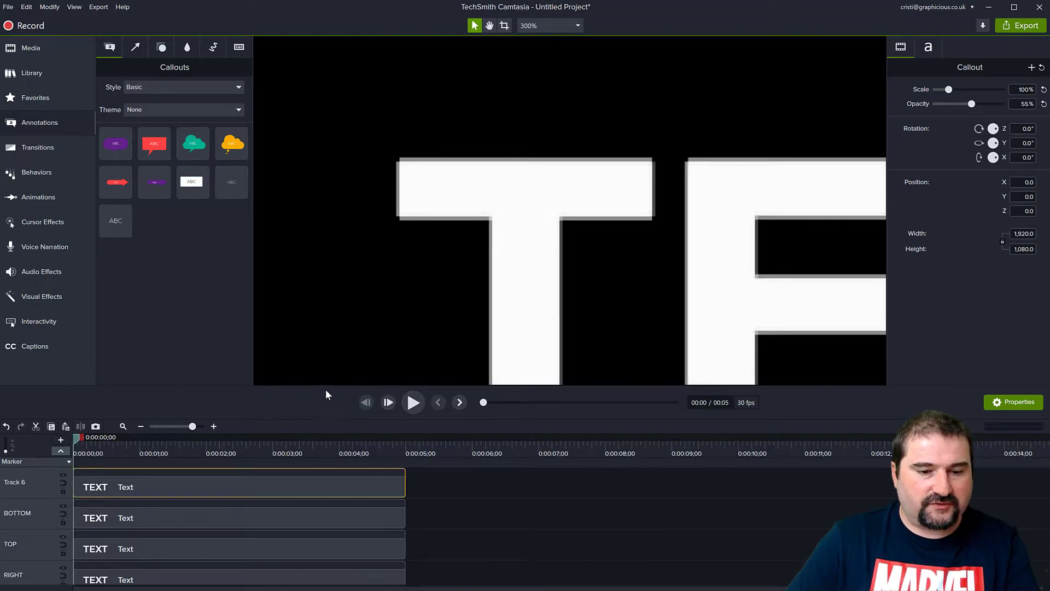
# Enlarge the timeline area to fit all tracks, and rename Track 6 as TOP LEFT
pyautogui.moveTo(327, 386); pyautogui.dragTo(328, 288)
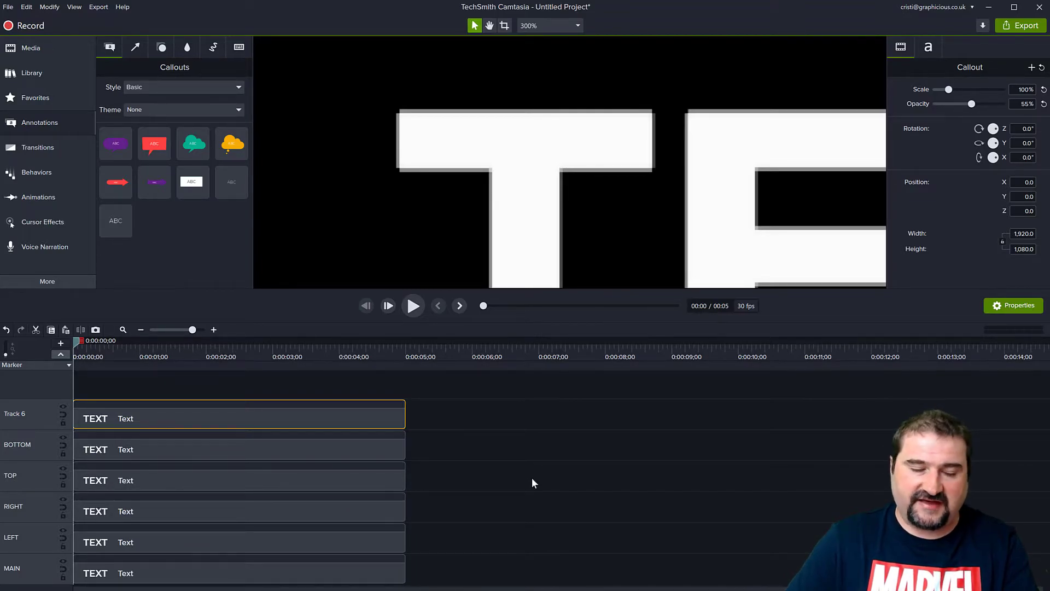
pyautogui.doubleClick(17, 414)
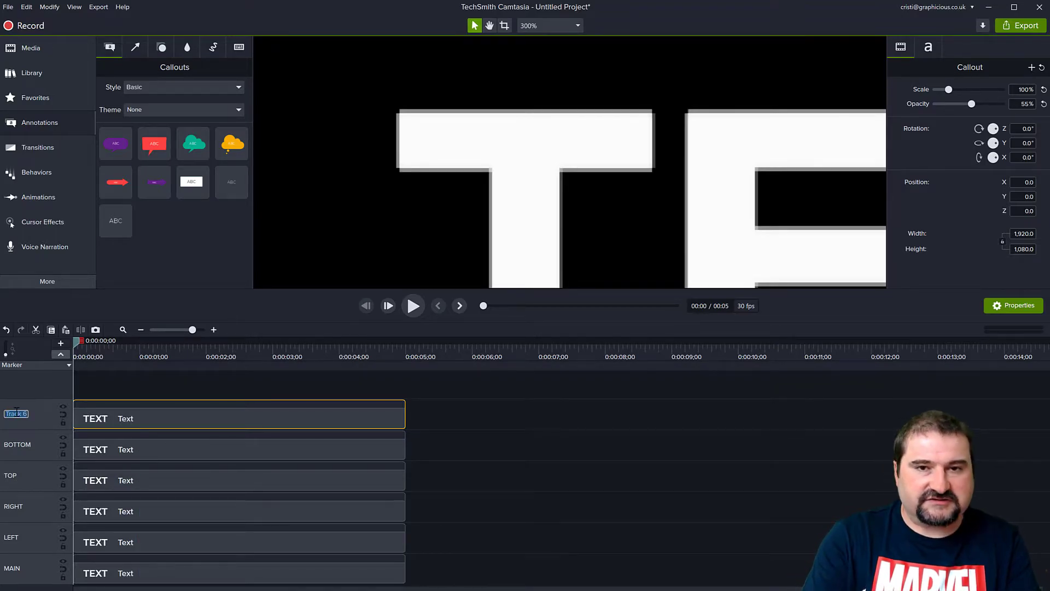
pyautogui.write('TOP')
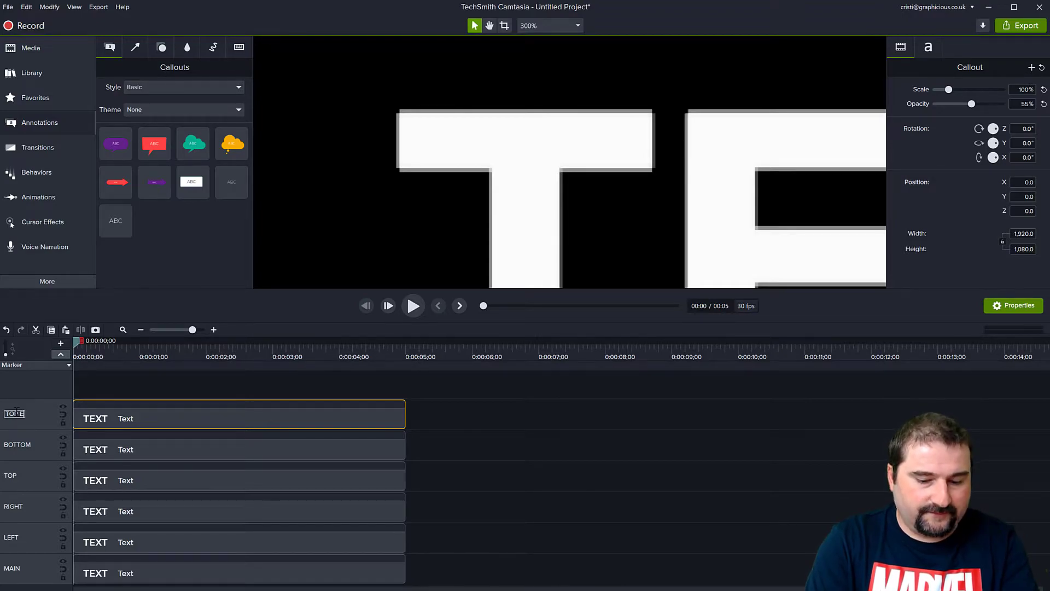
pyautogui.write(' LEFT')
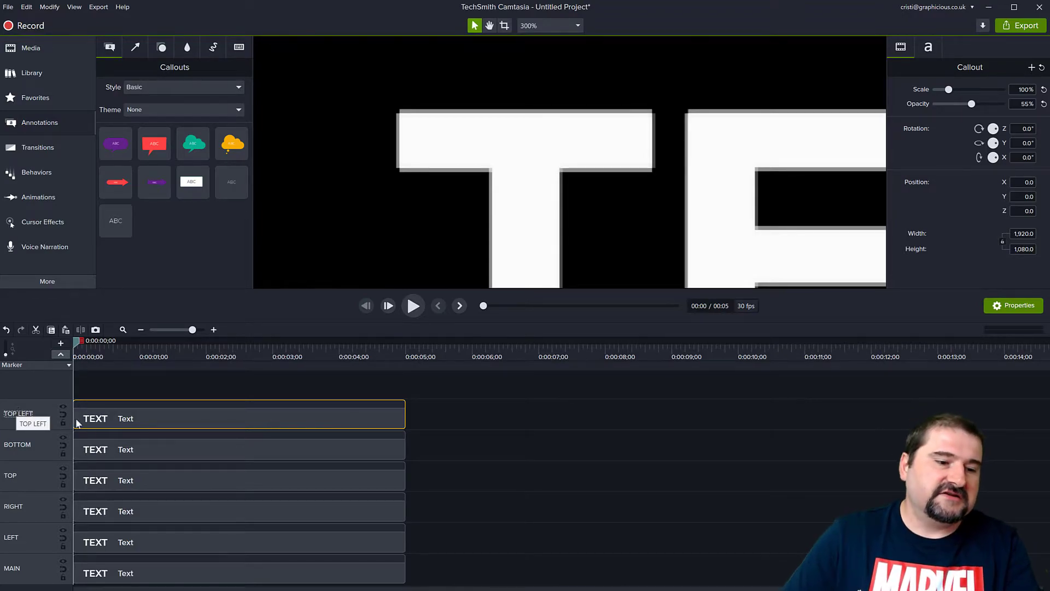
# Offset the TOP LEFT text up and to the left, and add further text copies offset toward the other three corners
pyautogui.click(139, 418)
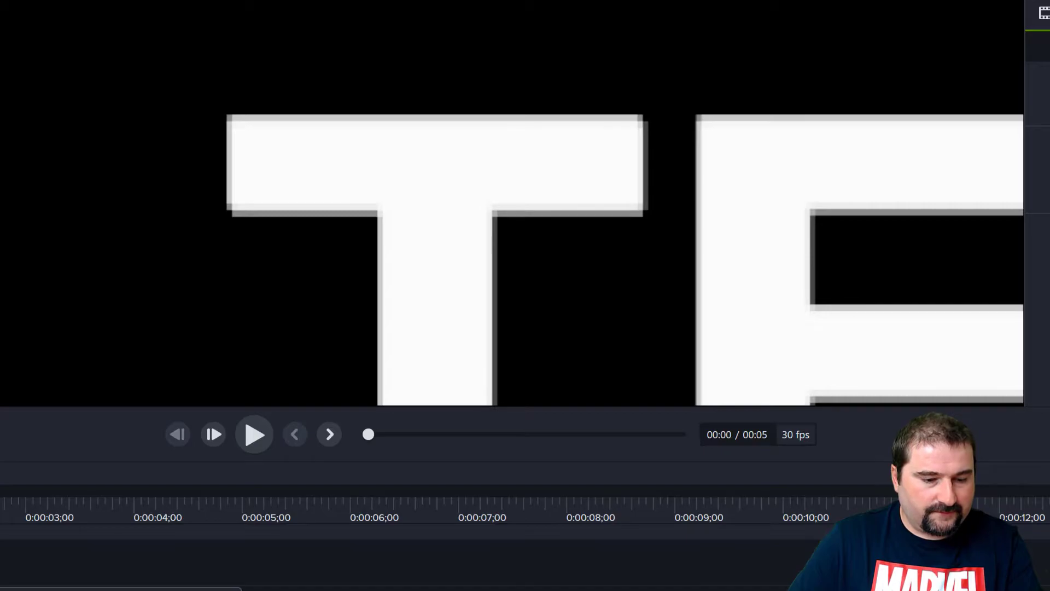
pyautogui.hotkey('ctrl', 'v')
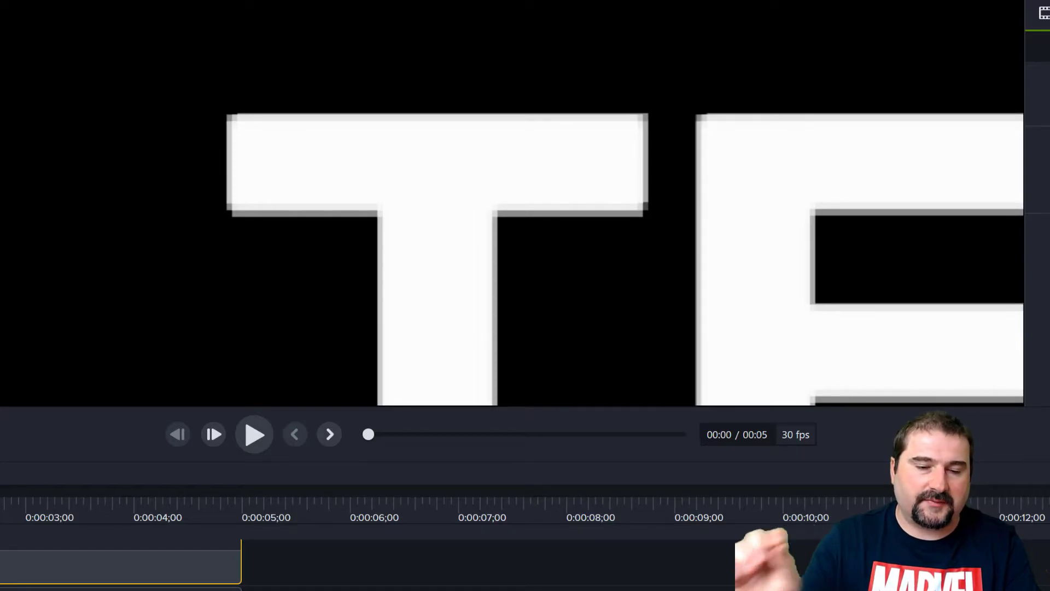
pyautogui.hotkey('ctrl', 'd')
pyautogui.scroll(1, 120, 567)
pyautogui.click(120, 572)
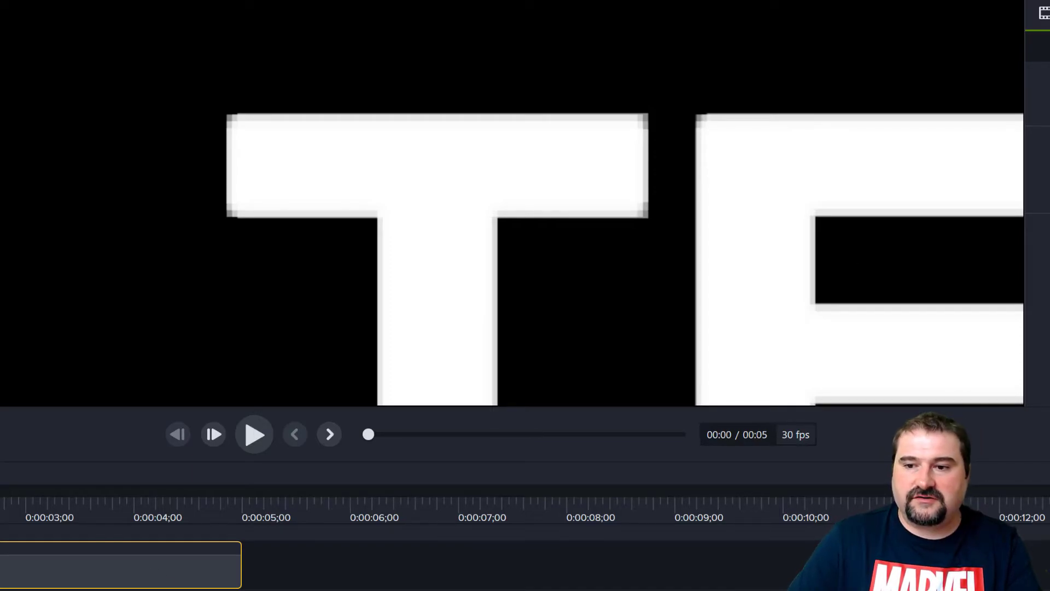
# Raise the text copies' opacity to 100% and offset the BOTTOM LEFT text to X -4.7, Y -5.7
pyautogui.click(974, 564)
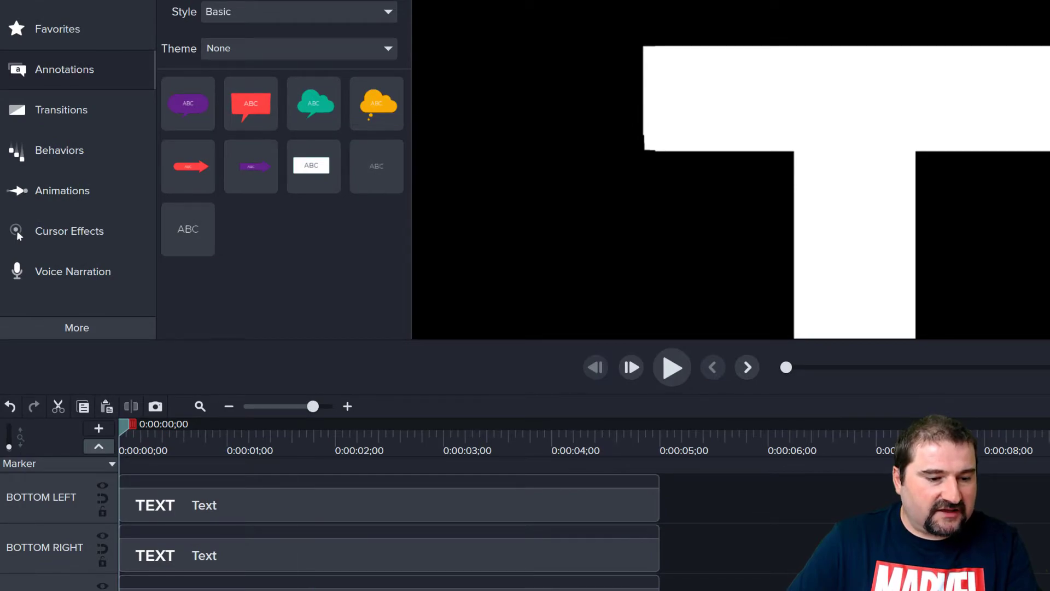
pyautogui.click(304, 517)
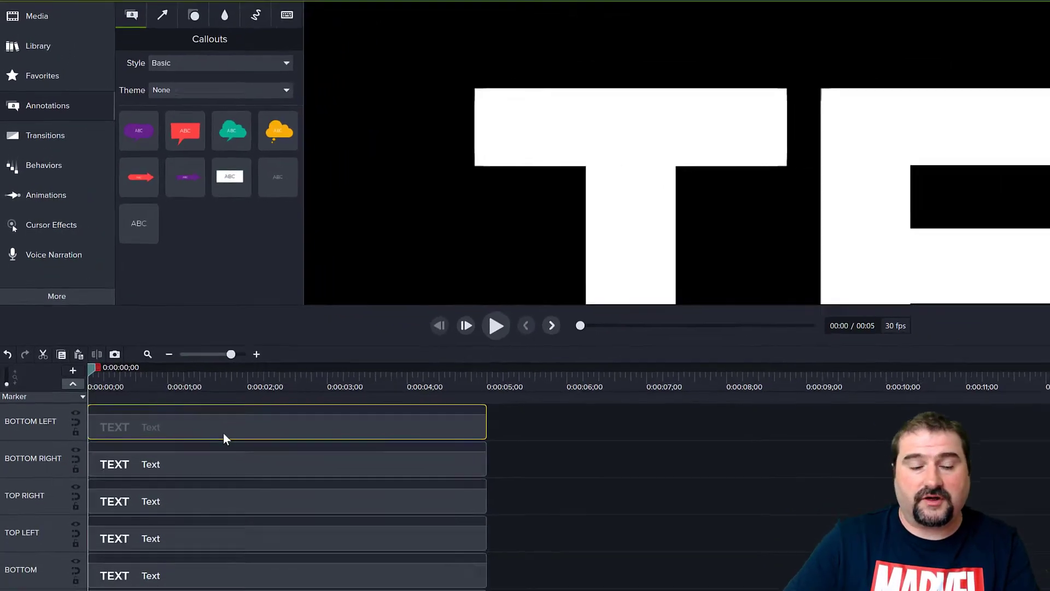
pyautogui.scroll(-2, 673, 226)
pyautogui.press('space')
pyautogui.moveTo(784, 257); pyautogui.dragTo(632, 150)
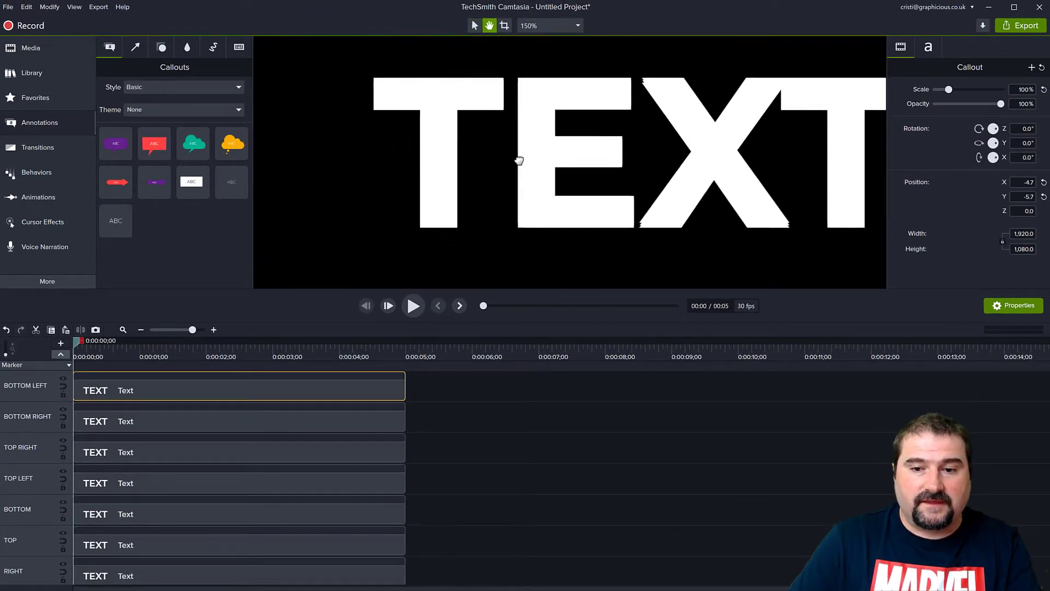
pyautogui.moveTo(519, 161); pyautogui.dragTo(469, 169)
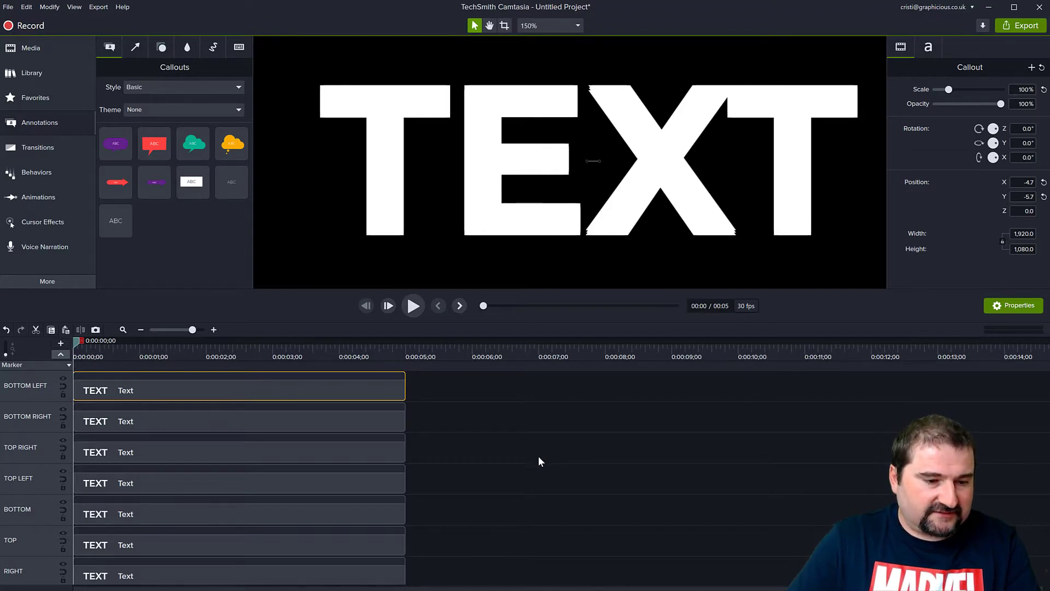
# Group the eight offset text clips into one group, leaving the MAIN text clip out
pyautogui.hotkey('ctrl', 'a')
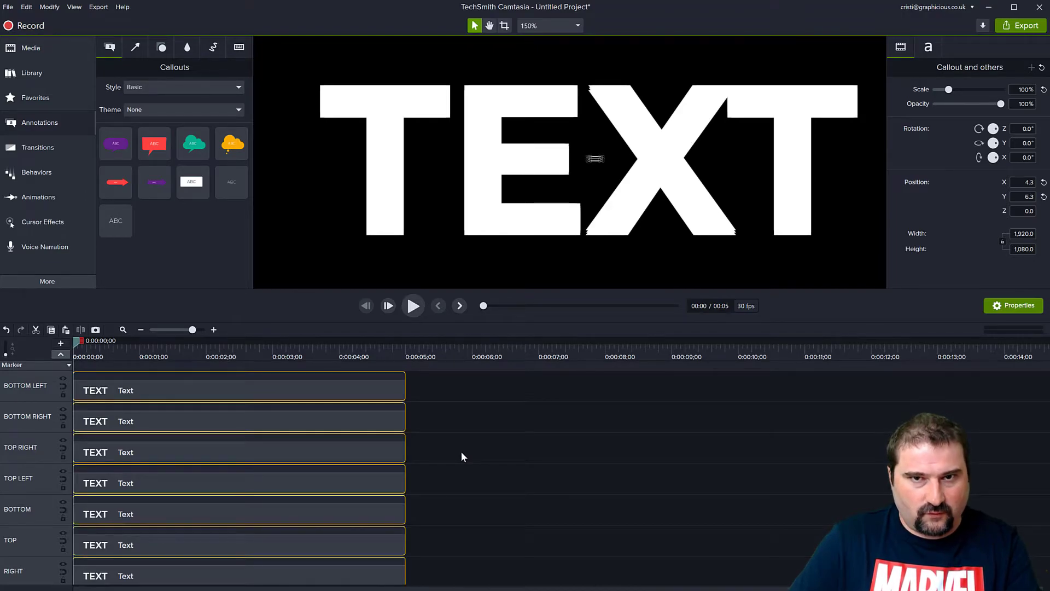
pyautogui.scroll(-2, 461, 457)
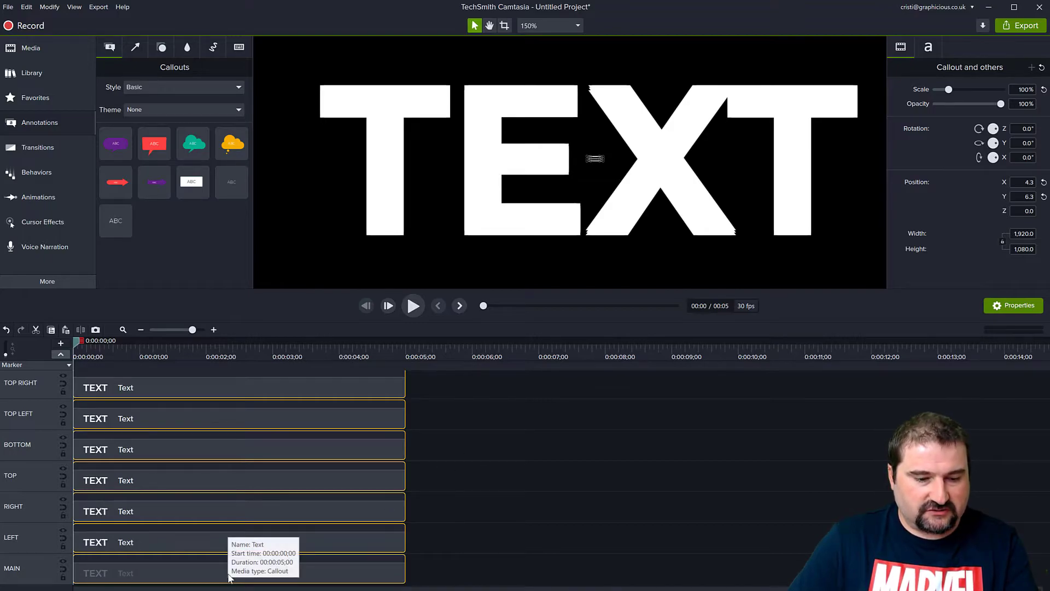
pyautogui.keyDown('ctrl'); pyautogui.click(208, 570); pyautogui.keyUp('ctrl')
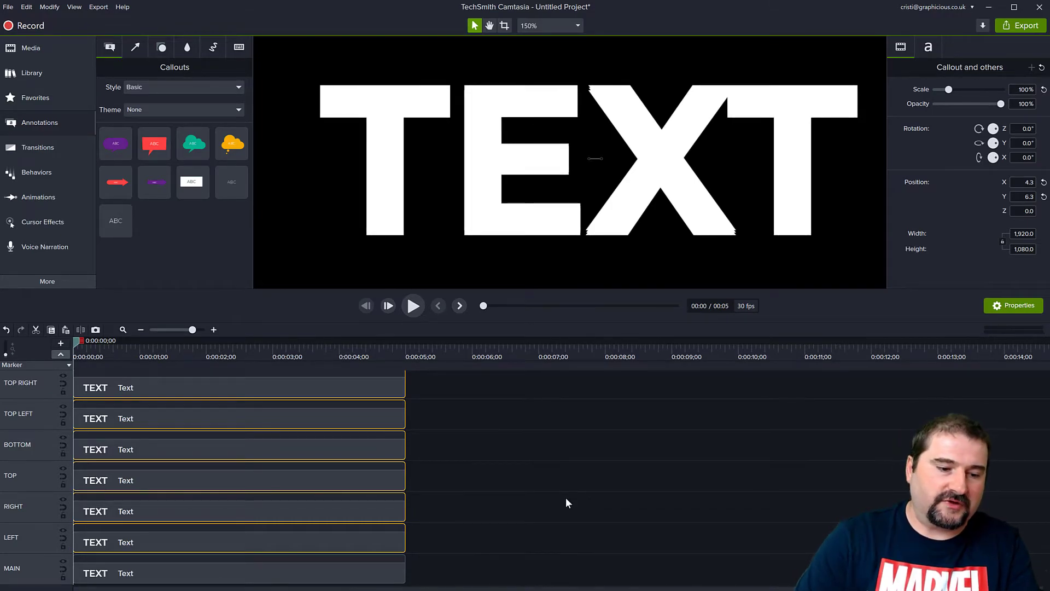
pyautogui.hotkey('ctrl', 'g')
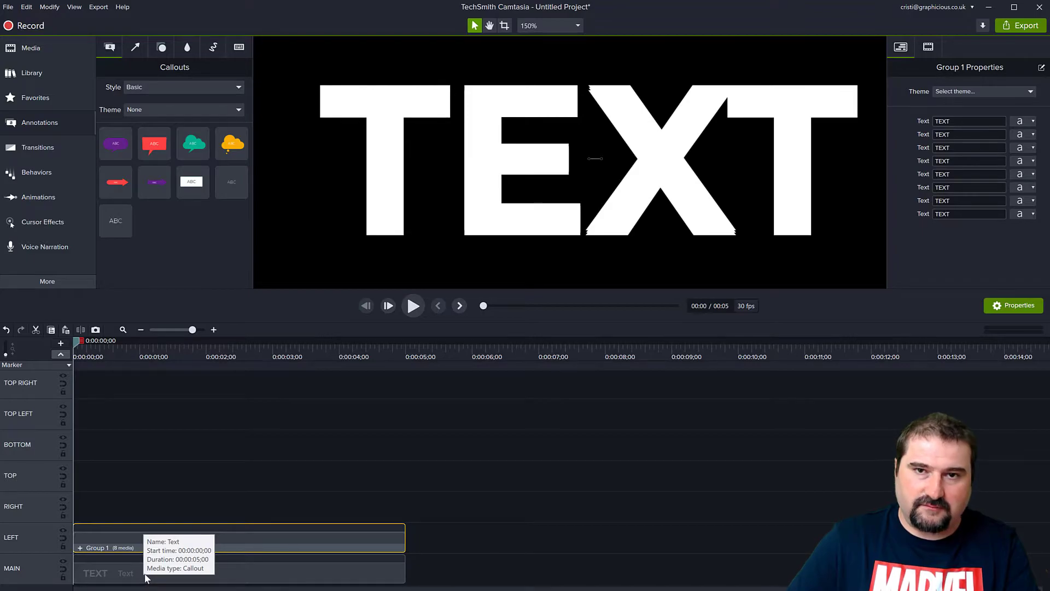
# Place the MAIN track above the grouped copies' track and rename the LEFT track as OUTLINE
pyautogui.moveTo(28, 575); pyautogui.dragTo(33, 538)
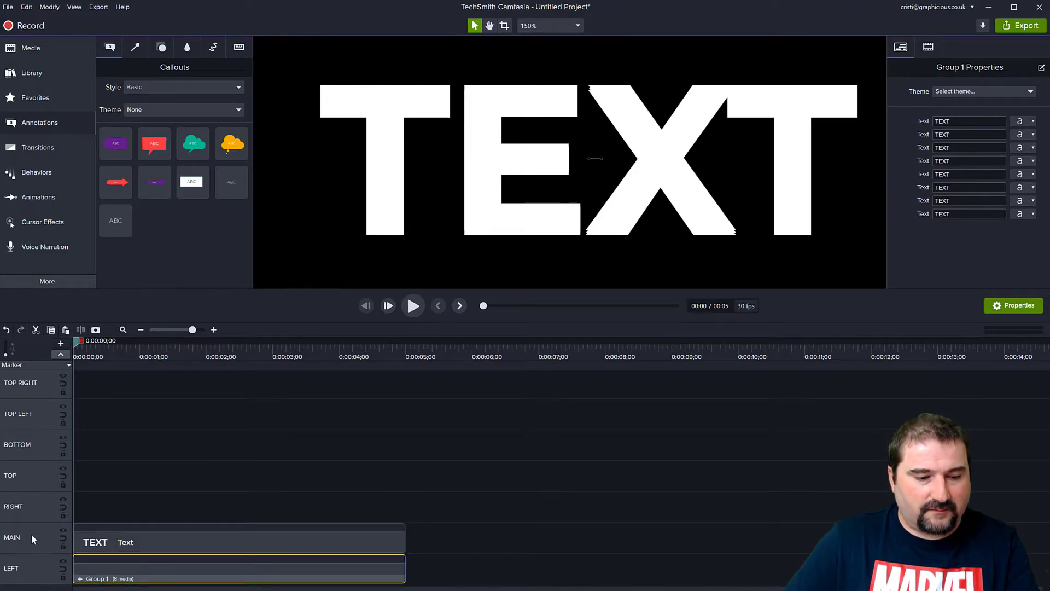
pyautogui.doubleClick(13, 569)
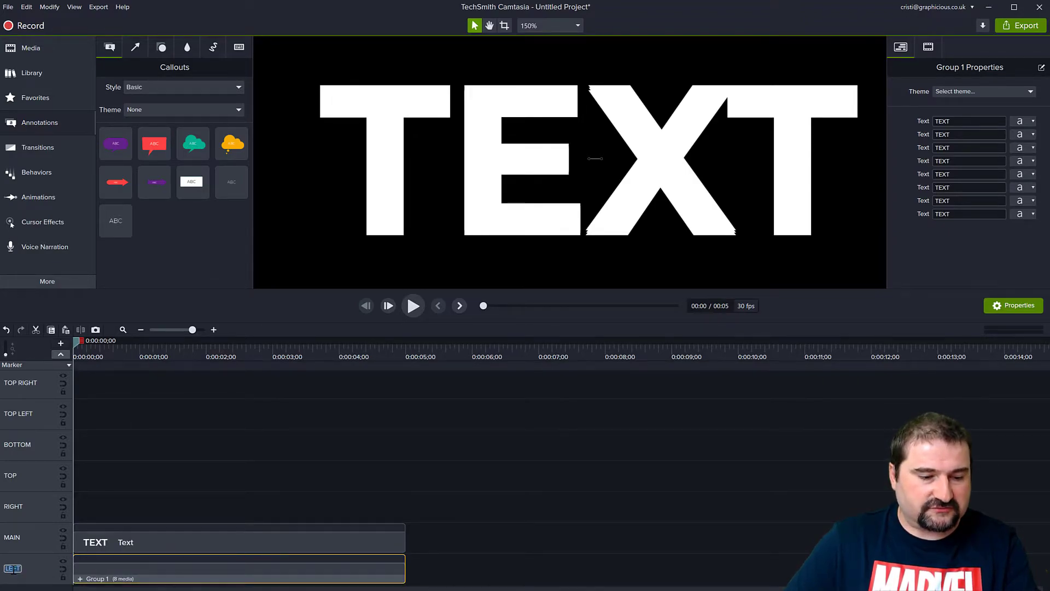
pyautogui.write('OUTLINE')
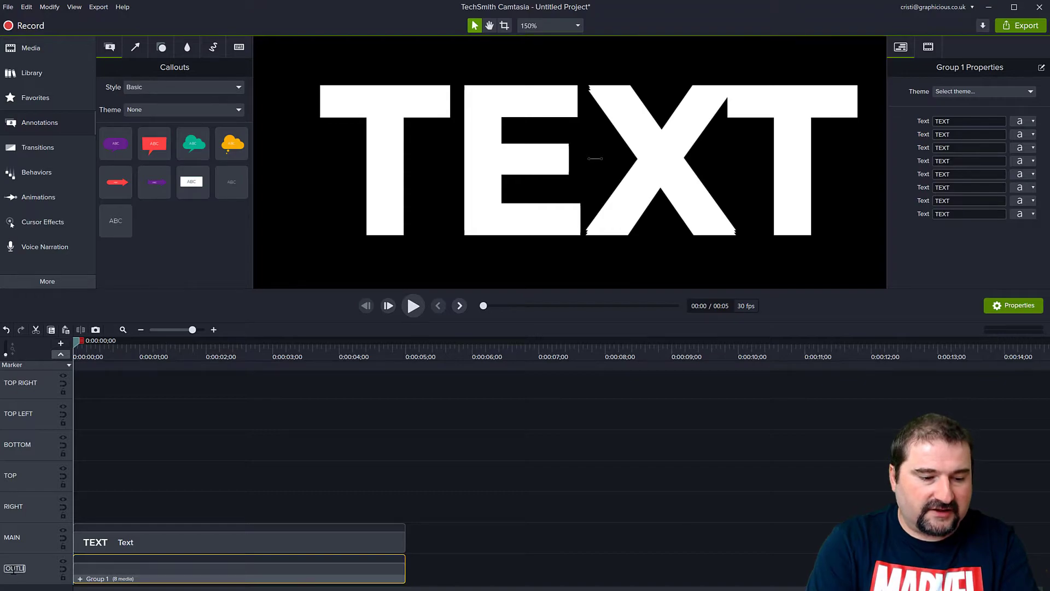
pyautogui.press('Return')
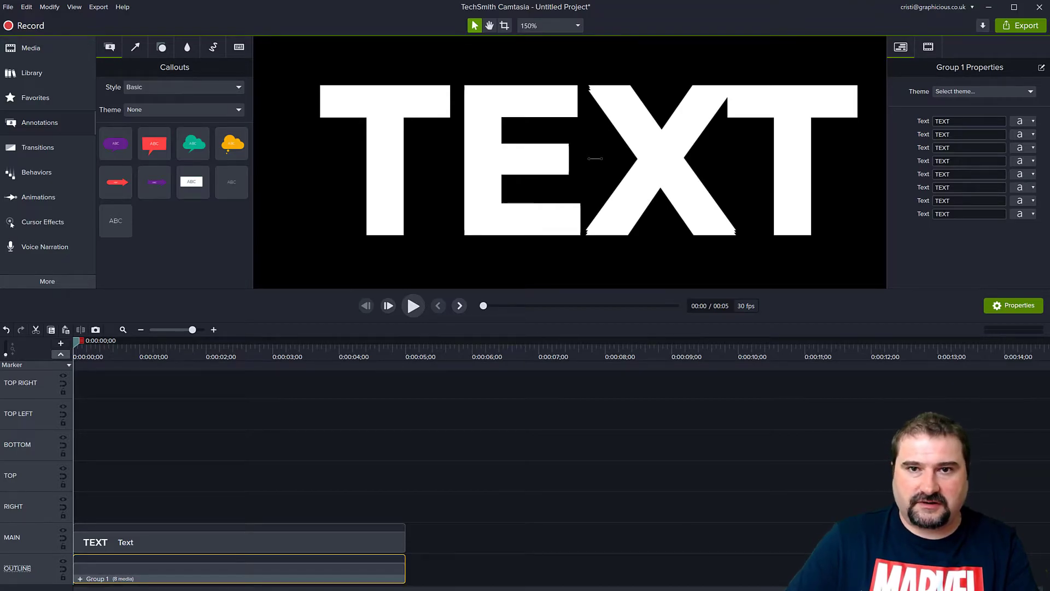
# Add the Pexels Videos 2818545 city clip on the RIGHT track at the timeline start, beneath the MAIN and OUTLINE tracks
pyautogui.moveTo(18, 568); pyautogui.dragTo(113, 507)
pyautogui.scroll(-5, 475, 217)
pyautogui.press('space')
pyautogui.moveTo(477, 251); pyautogui.dragTo(553, 209)
pyautogui.scroll(1, 557, 200)
pyautogui.press('space')
pyautogui.moveTo(45, 511); pyautogui.dragTo(43, 572)
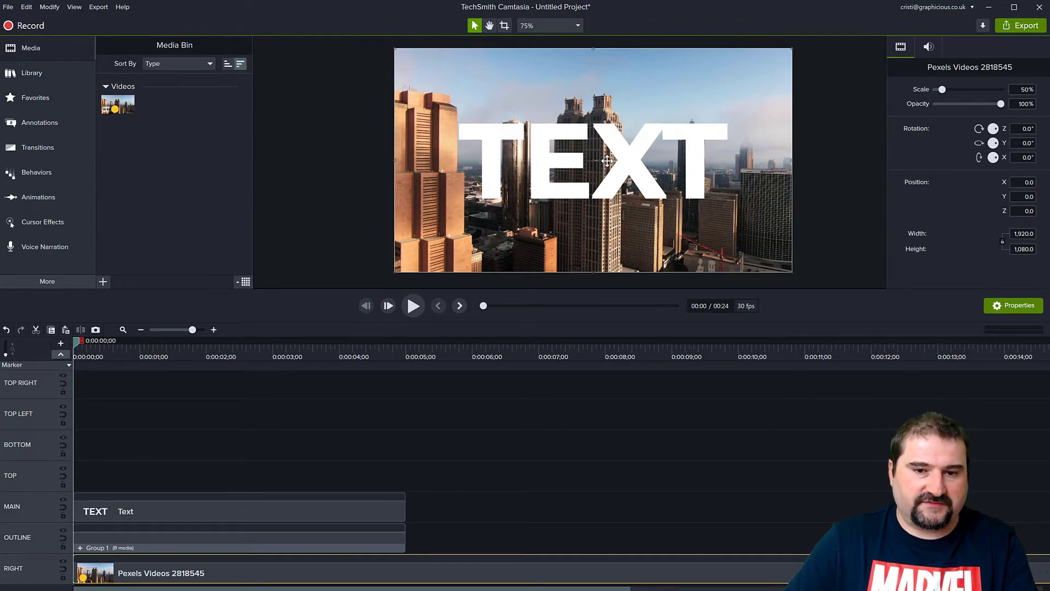
# Change the MAIN text clip's font color to green
pyautogui.scroll(2, 607, 160)
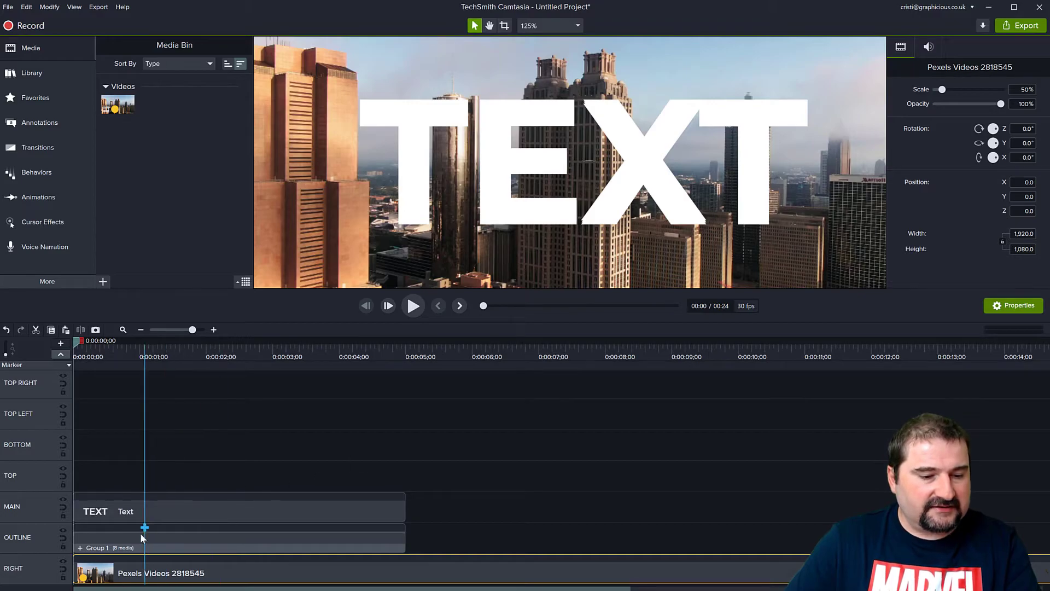
pyautogui.click(125, 510)
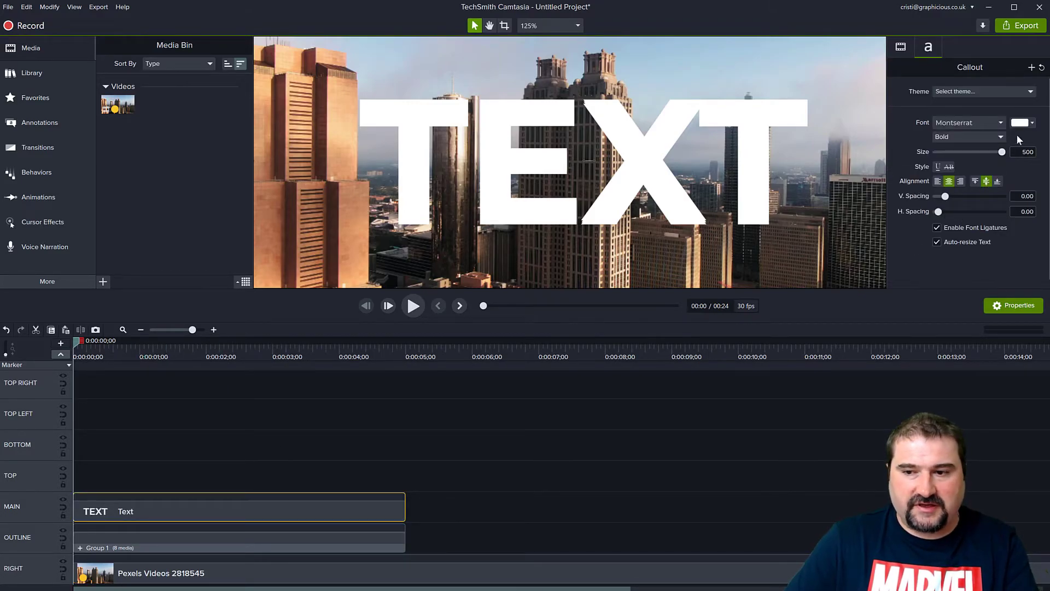
pyautogui.click(1032, 124)
pyautogui.click(1016, 158)
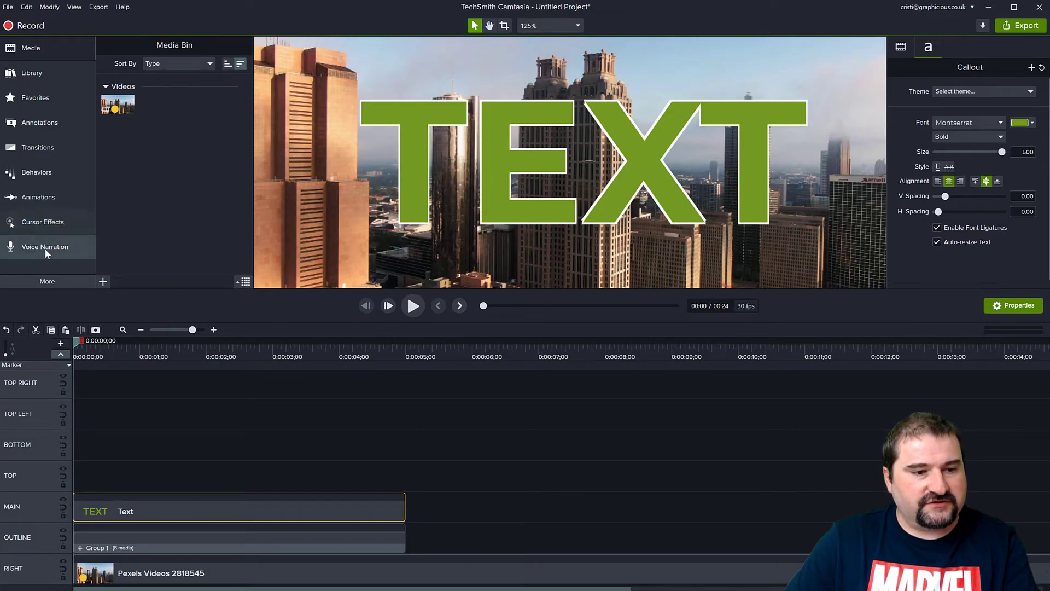
# Apply the Media Matte visual effect to the MAIN text clip and set its mode to Alpha Invert
pyautogui.click(55, 281)
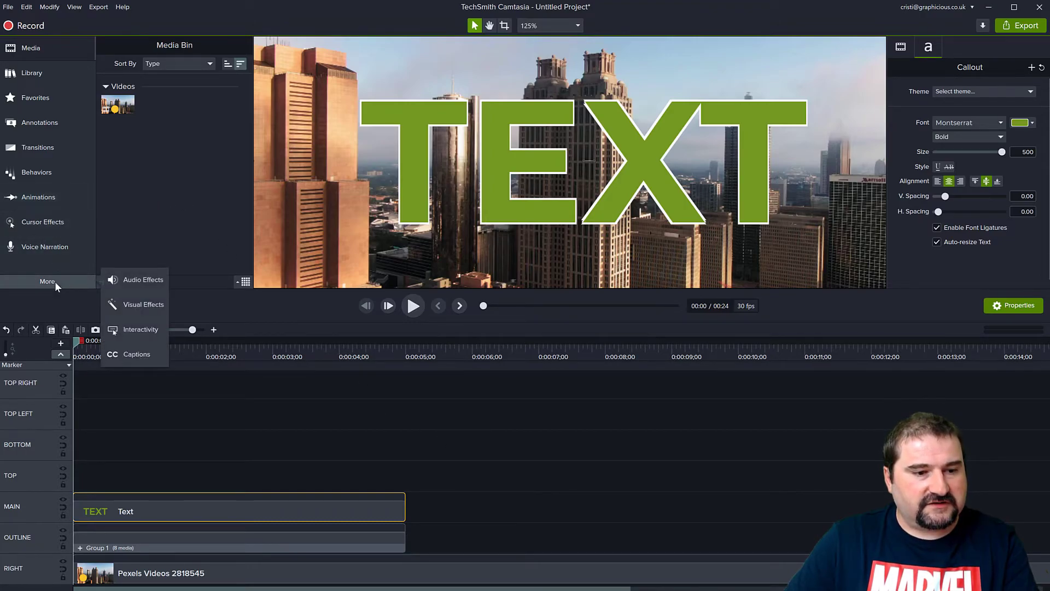
pyautogui.click(137, 304)
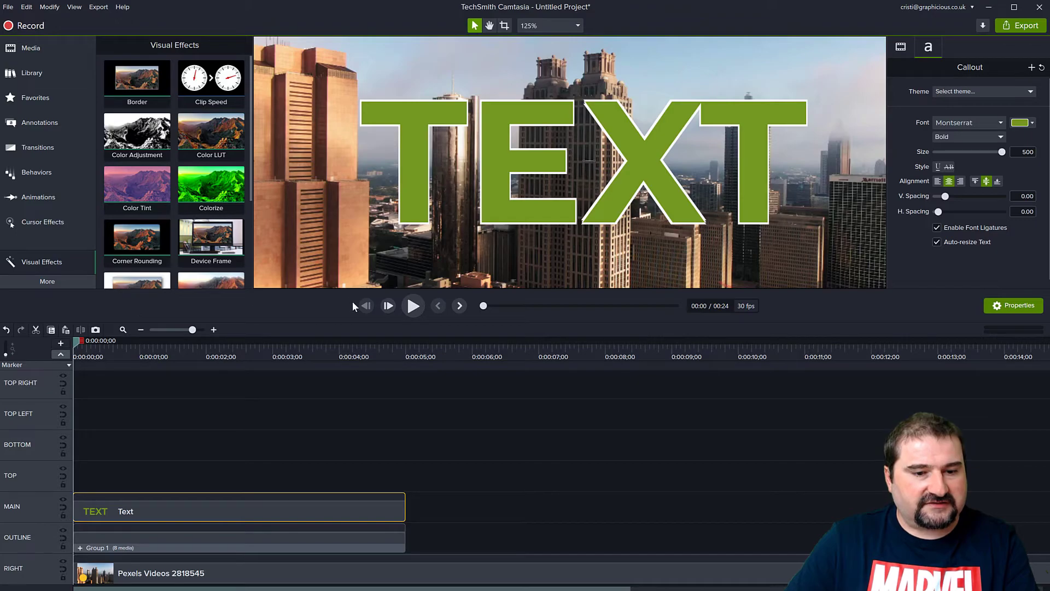
pyautogui.moveTo(333, 291); pyautogui.dragTo(331, 369)
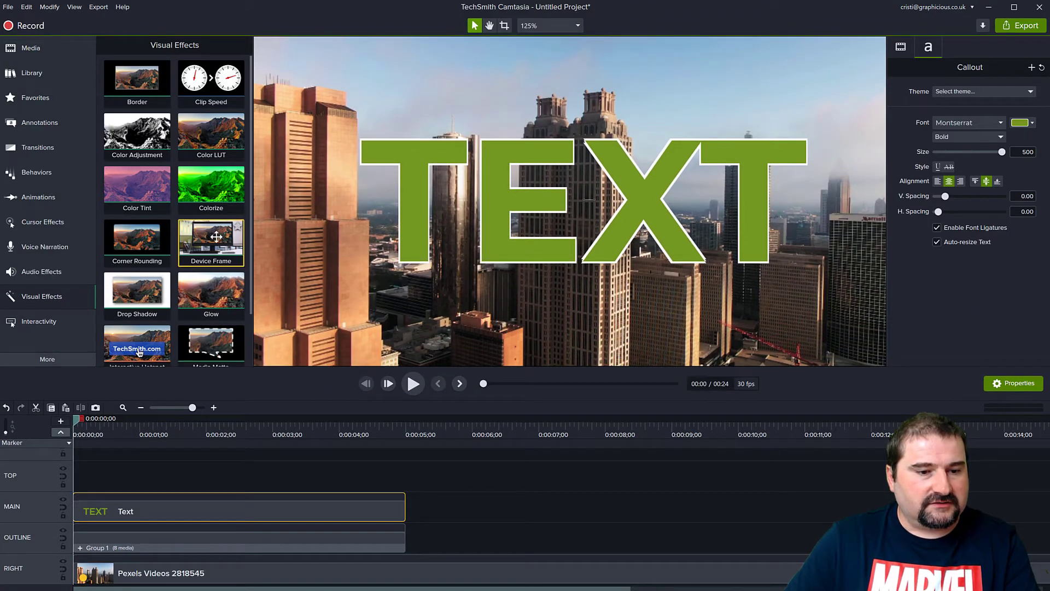
pyautogui.scroll(-2, 217, 236)
pyautogui.moveTo(211, 282); pyautogui.dragTo(194, 510)
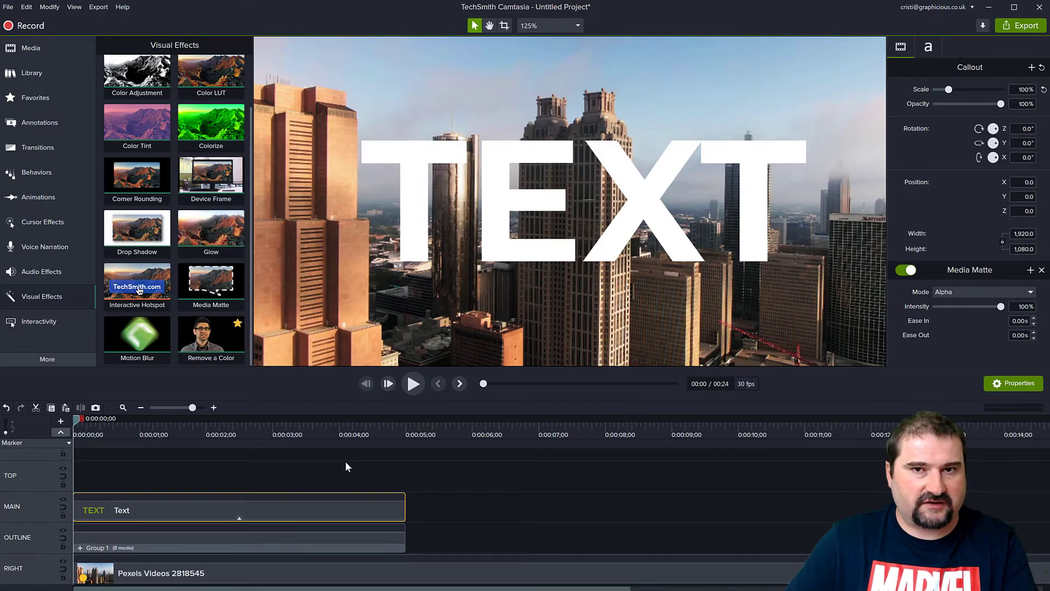
pyautogui.click(950, 291)
pyautogui.click(951, 306)
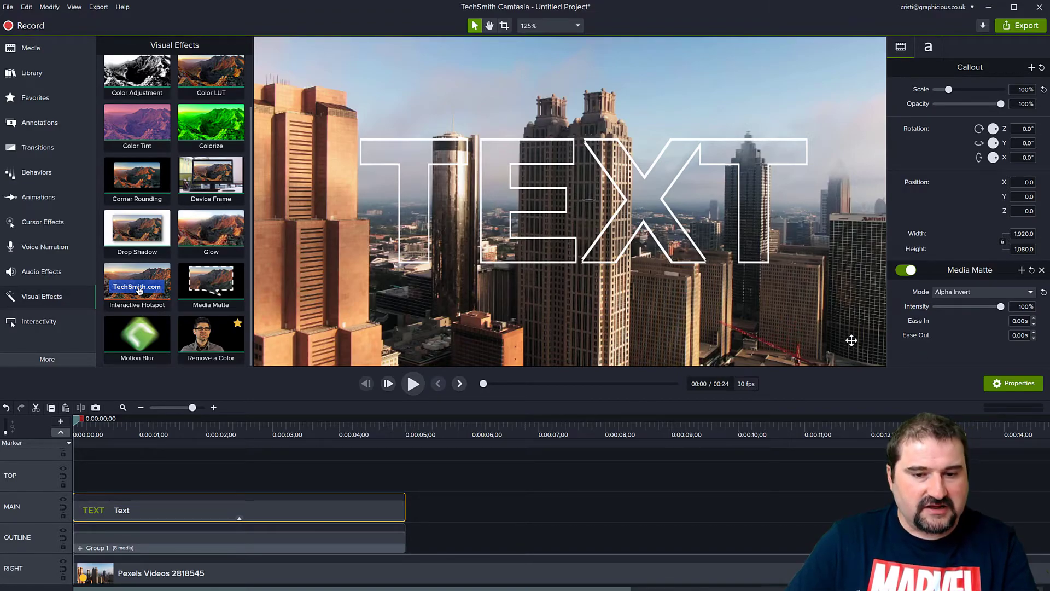
# Play the first few seconds of the video to examine the hollow text outline over the city footage
pyautogui.scroll(-1, 709, 304)
pyautogui.scroll(-1, 709, 304)
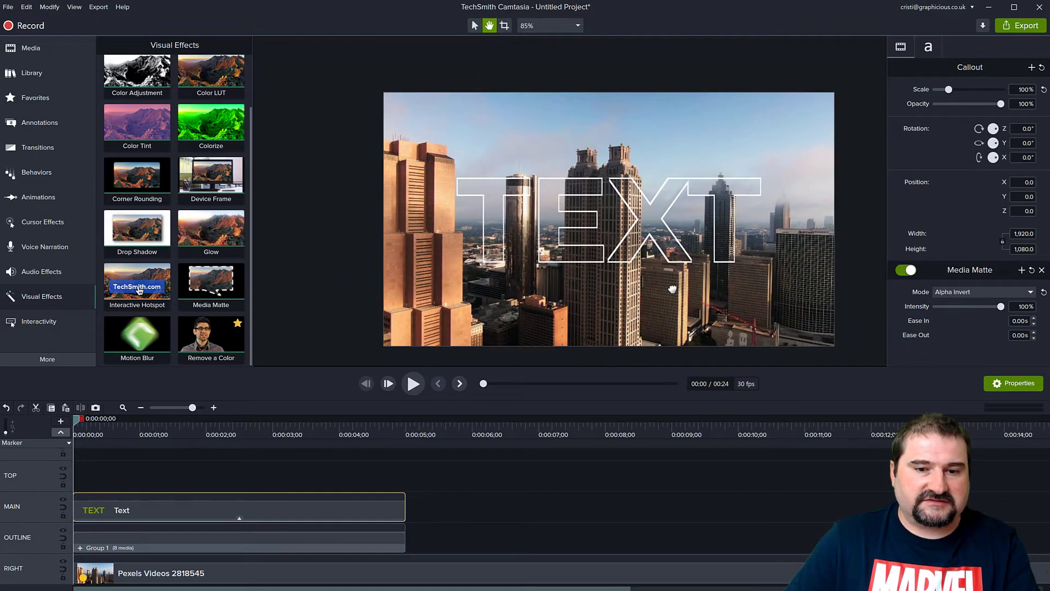
pyautogui.click(416, 383)
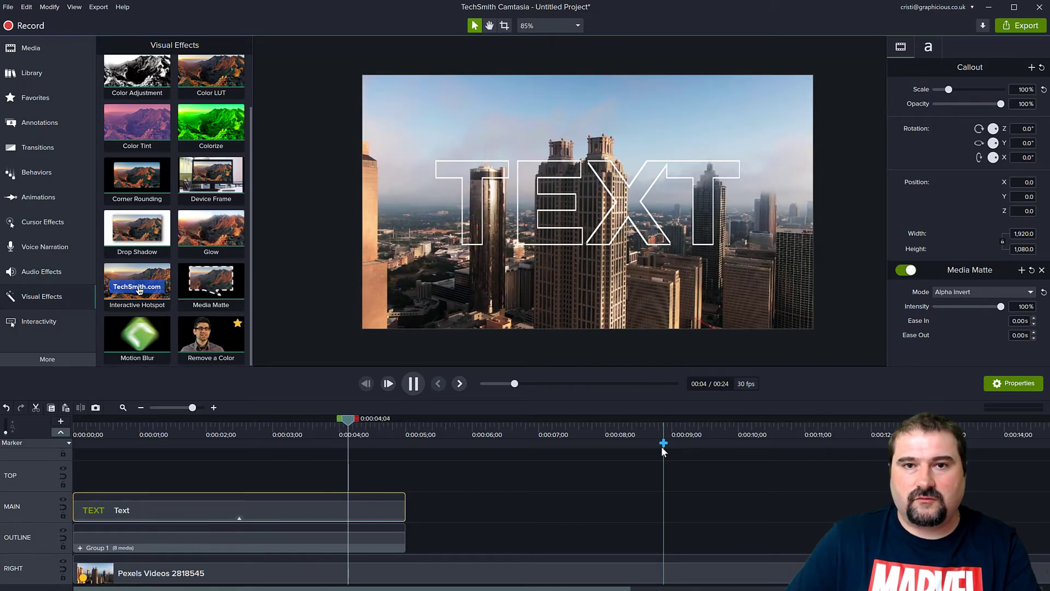
pyautogui.press('space')
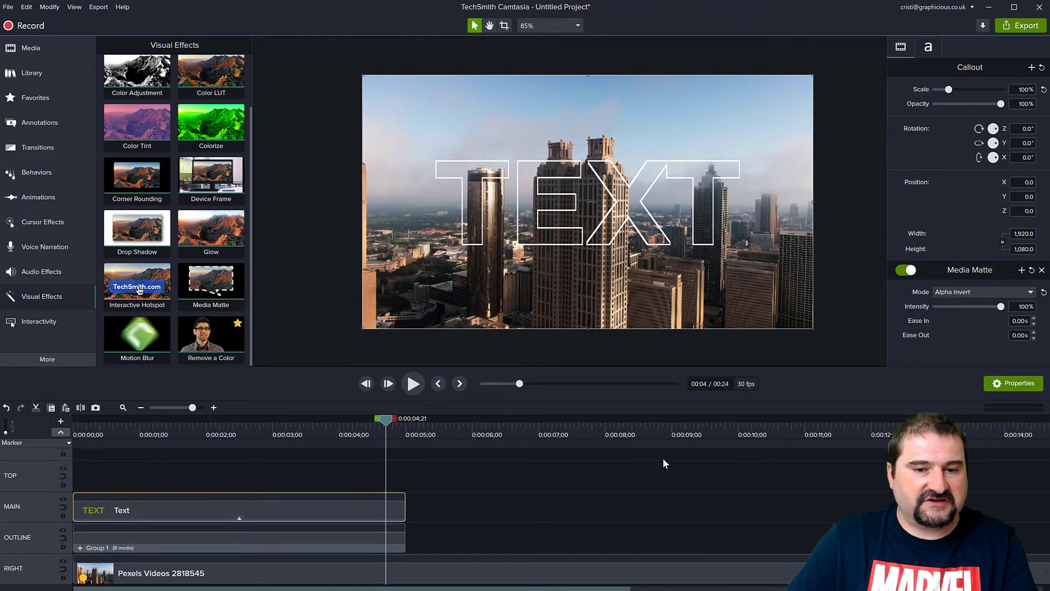
# Group the MAIN text with the OUTLINE group and open the new group's Quick Property Editor
pyautogui.moveTo(453, 480); pyautogui.dragTo(340, 537)
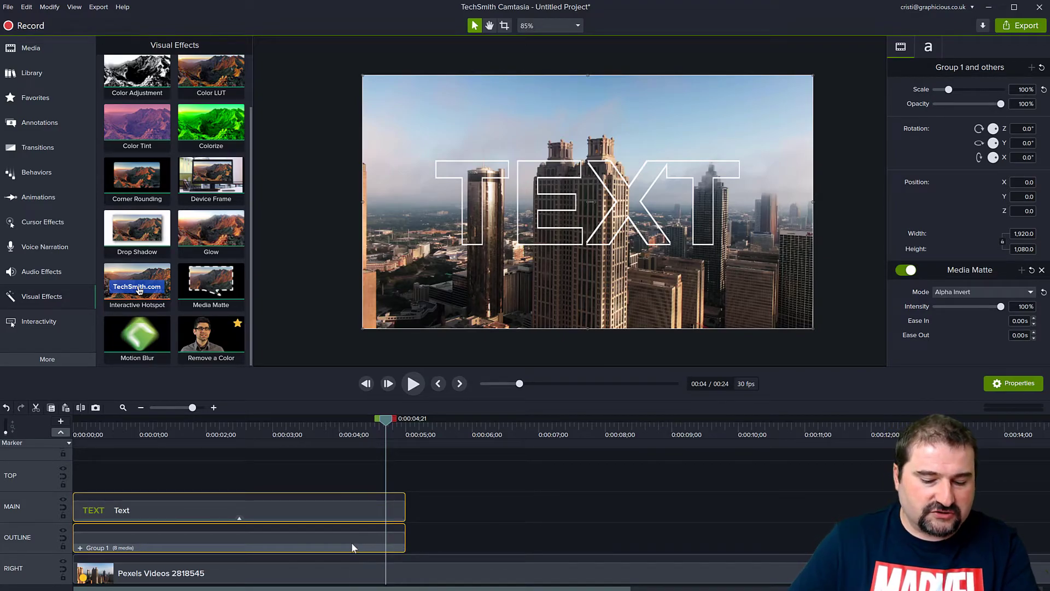
pyautogui.hotkey('ctrl', 'g')
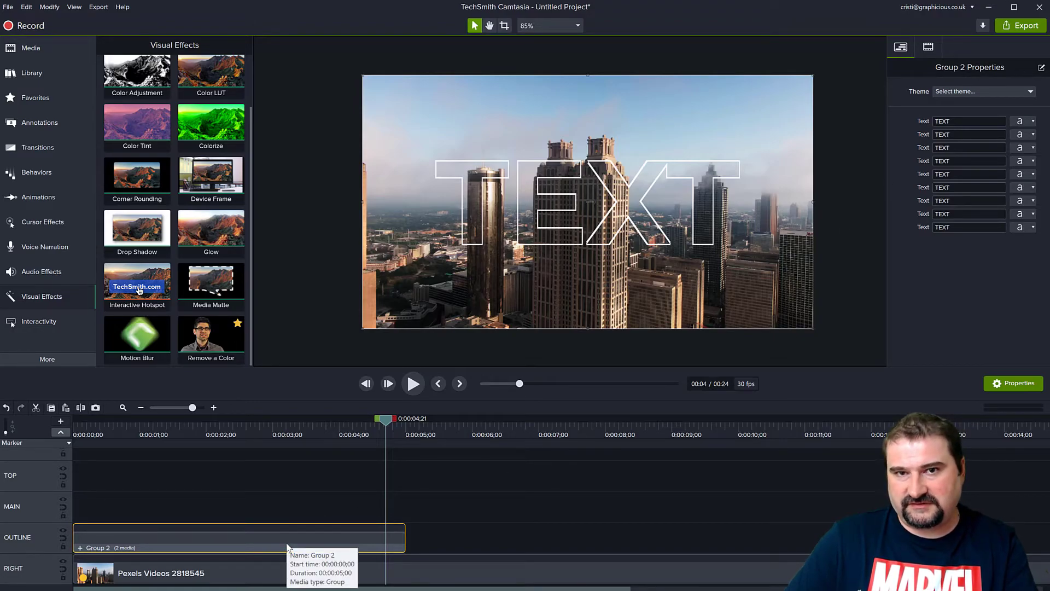
pyautogui.click(1042, 68)
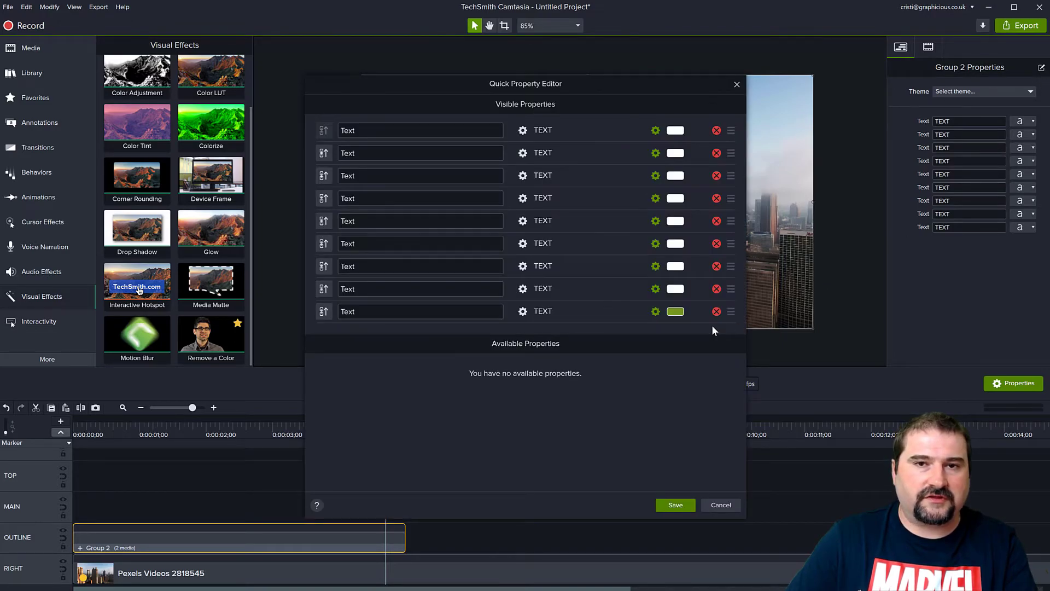
pyautogui.moveTo(557, 86); pyautogui.dragTo(624, 69)
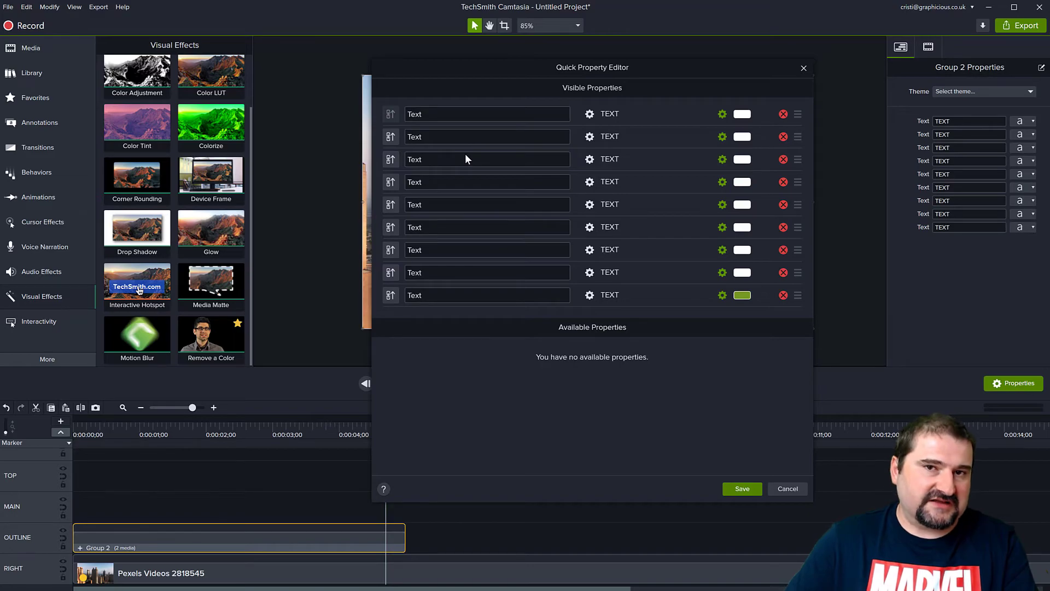
# Link all nine Text properties of the group into a single property and save the property setup
pyautogui.click(391, 137)
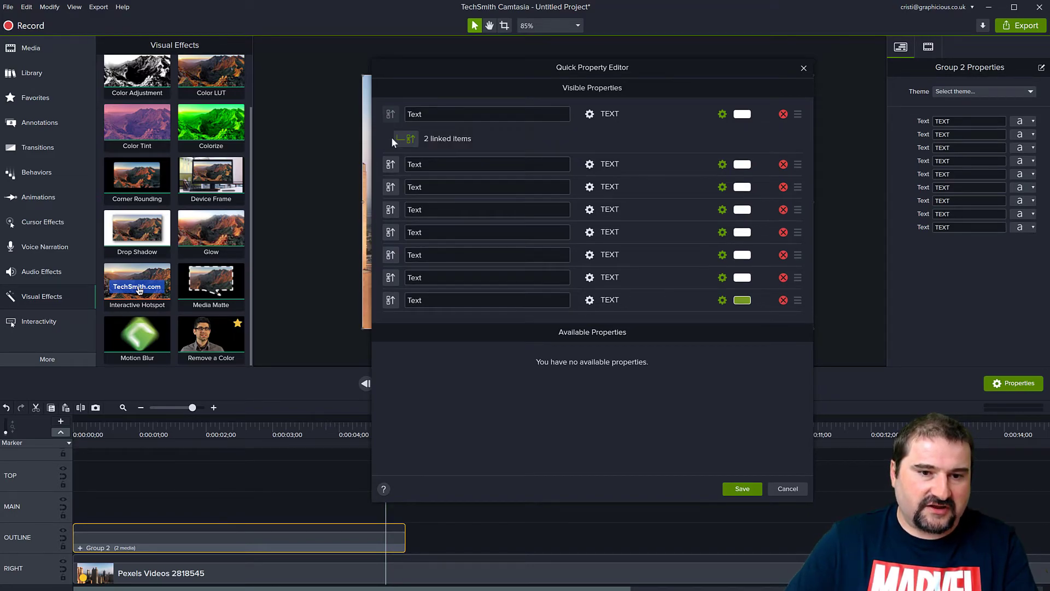
pyautogui.click(389, 165)
pyautogui.click(389, 166)
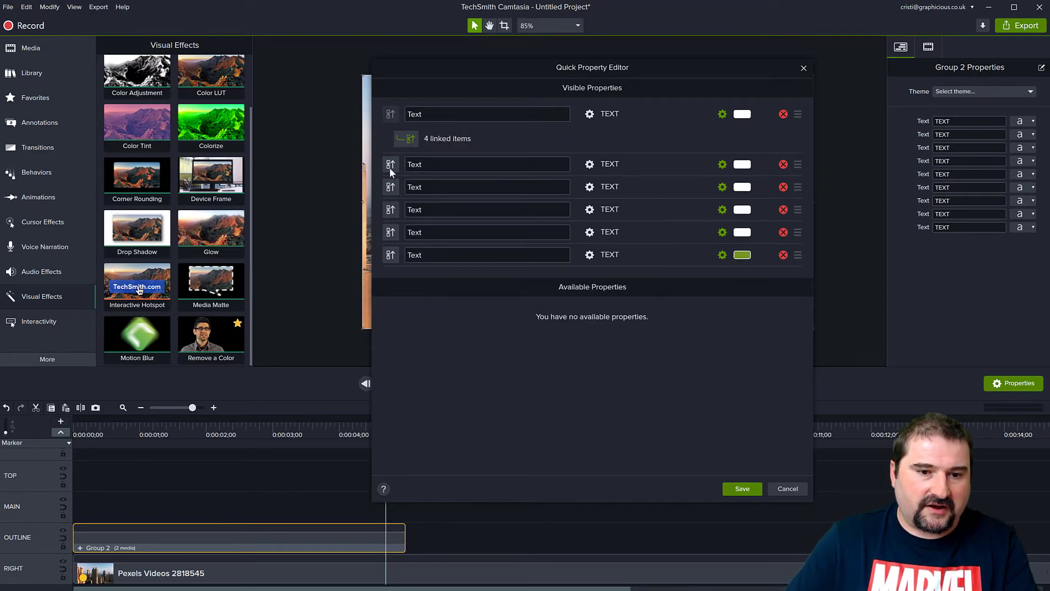
pyautogui.click(390, 167)
pyautogui.click(389, 166)
pyautogui.click(390, 166)
pyautogui.click(390, 166)
pyautogui.click(391, 167)
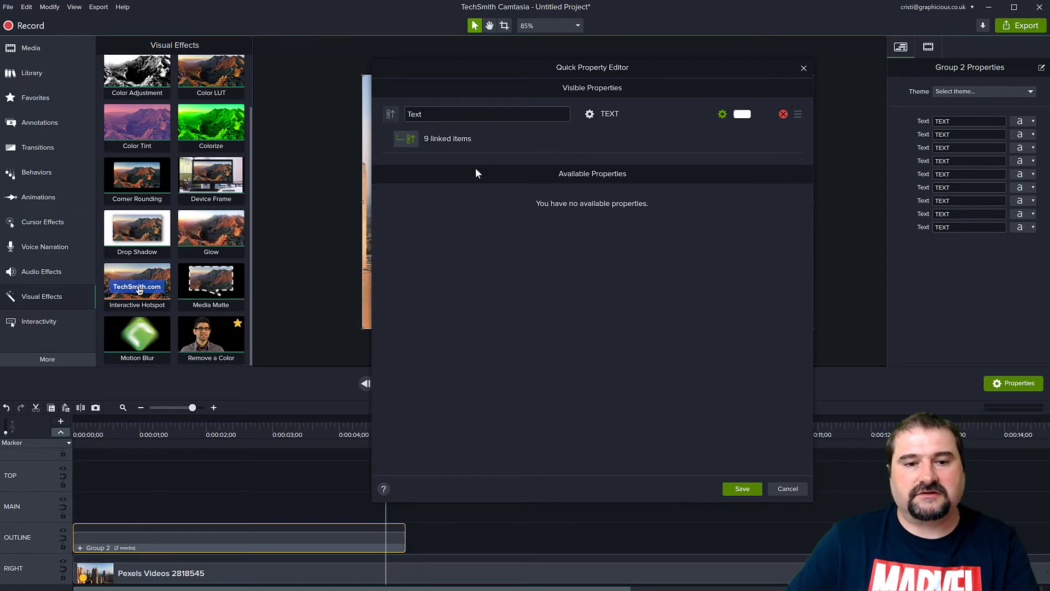
pyautogui.click(748, 488)
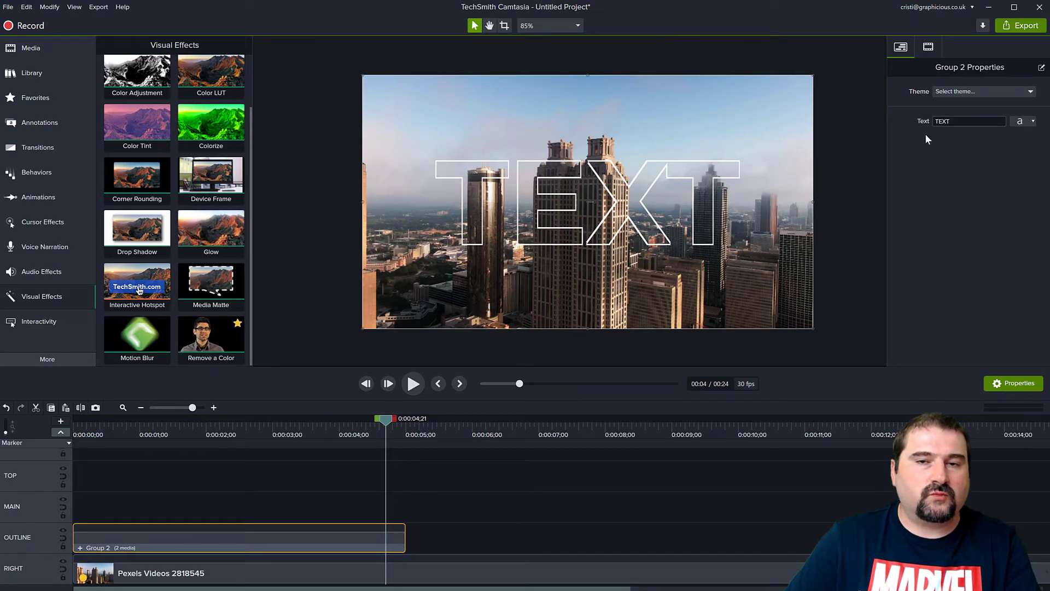
# Replace the group's text with CITY and deselect the group
pyautogui.moveTo(954, 122); pyautogui.dragTo(922, 120)
pyautogui.press('Delete')
pyautogui.write('CITY')
pyautogui.press('Return')
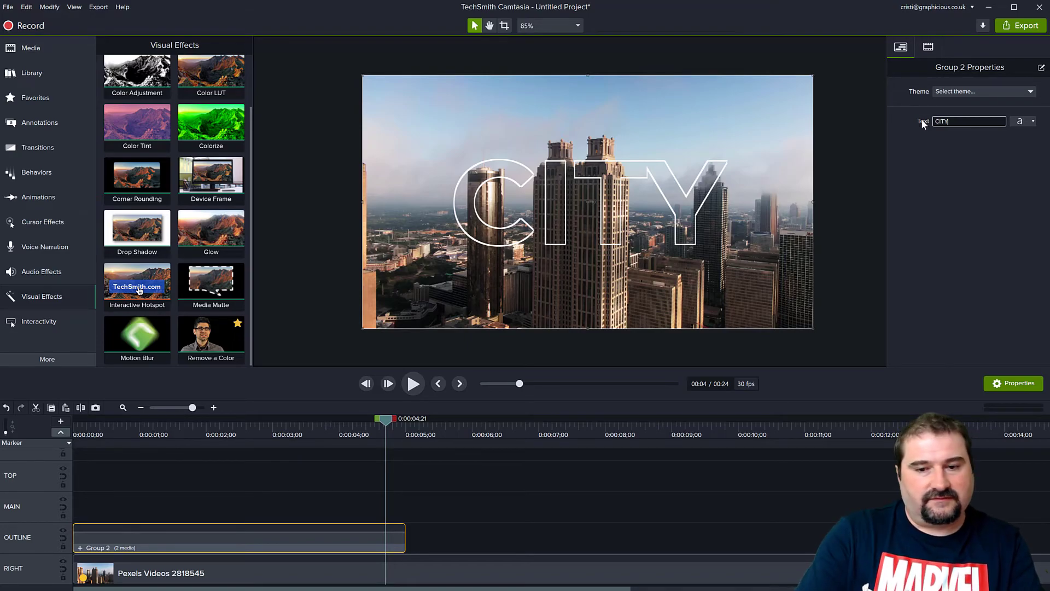
pyautogui.click(410, 503)
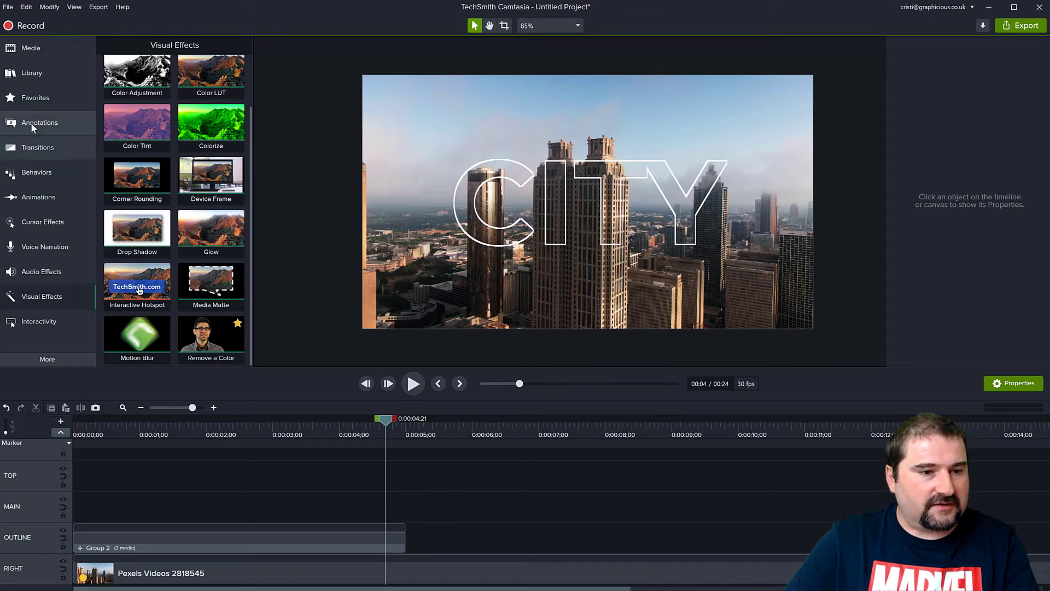
# Add a Custom animation to the text group and stretch it from about 0:00:00;08 to 0:00:04;15
pyautogui.click(26, 196)
pyautogui.click(212, 47)
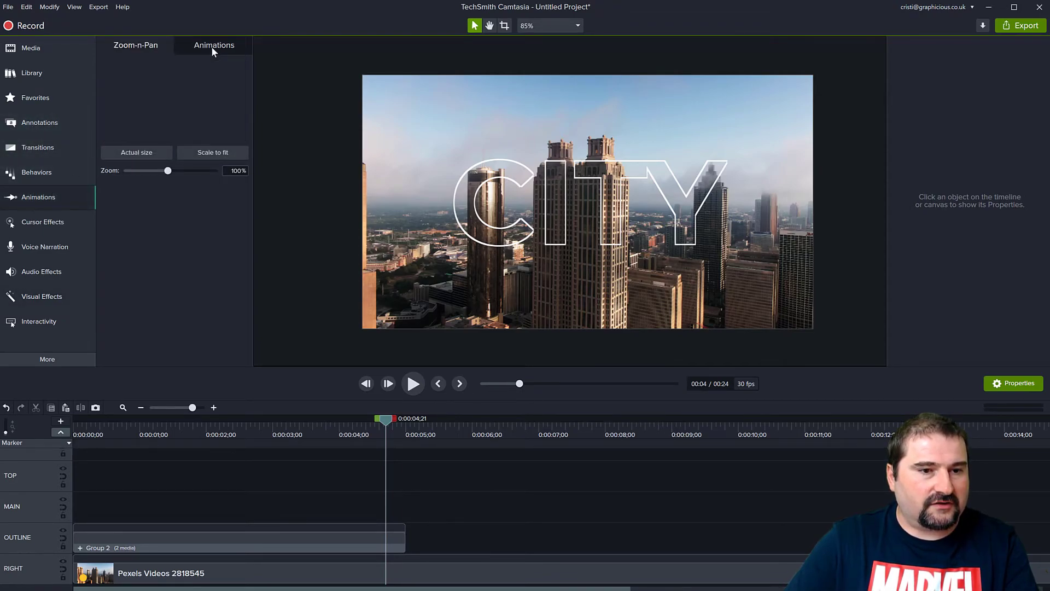
pyautogui.moveTo(143, 88); pyautogui.dragTo(240, 545)
pyautogui.hotkey('ctrl', 'z')
pyautogui.moveTo(157, 543); pyautogui.dragTo(373, 542)
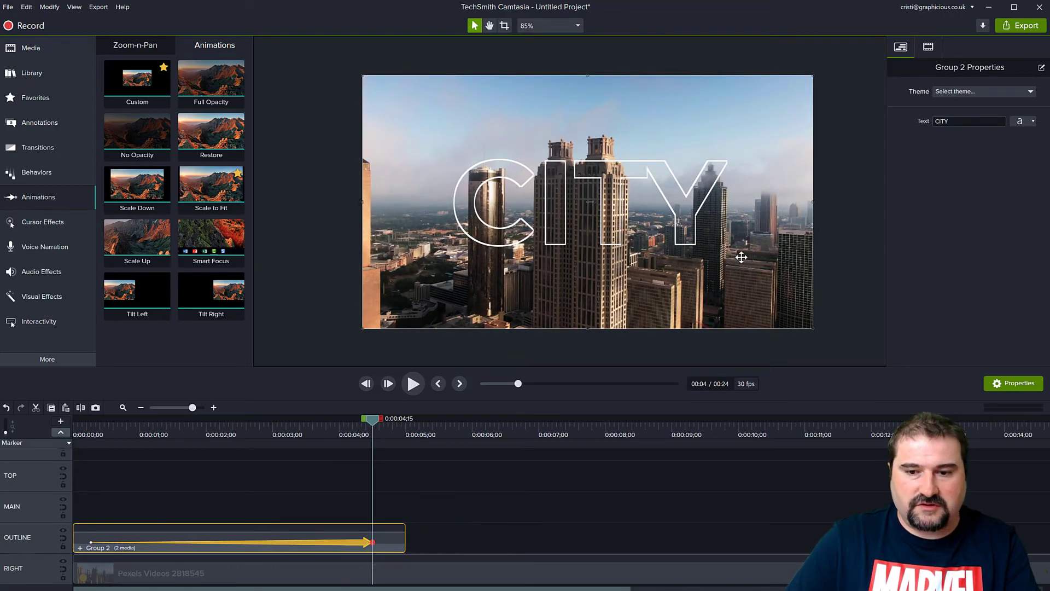
# Enlarge the CITY outline at the animation's end and play the animation from its start
pyautogui.scroll(2, 675, 244)
pyautogui.scroll(5, 675, 244)
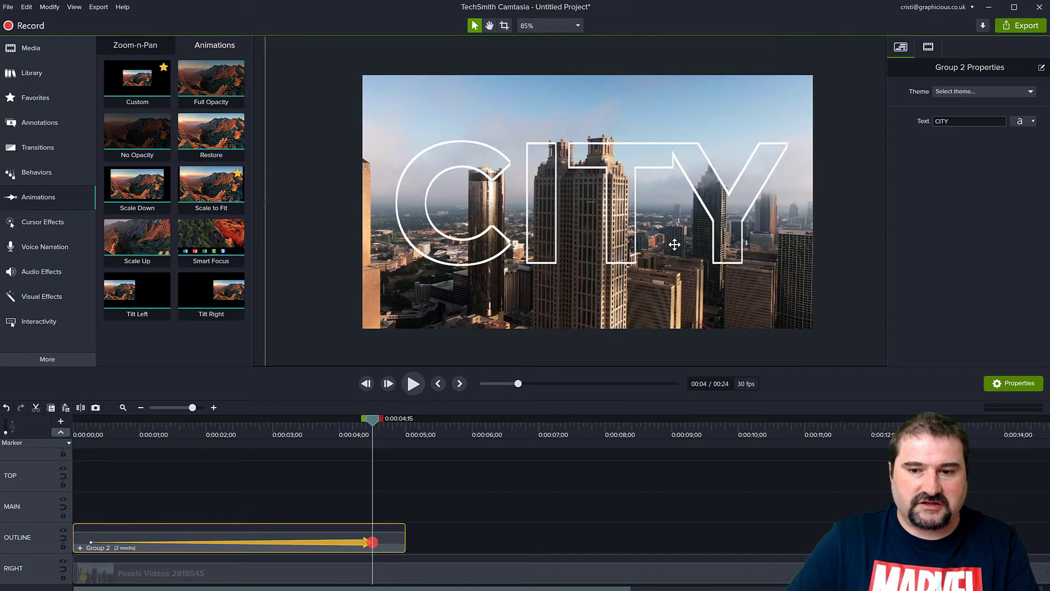
pyautogui.moveTo(375, 422); pyautogui.dragTo(100, 429)
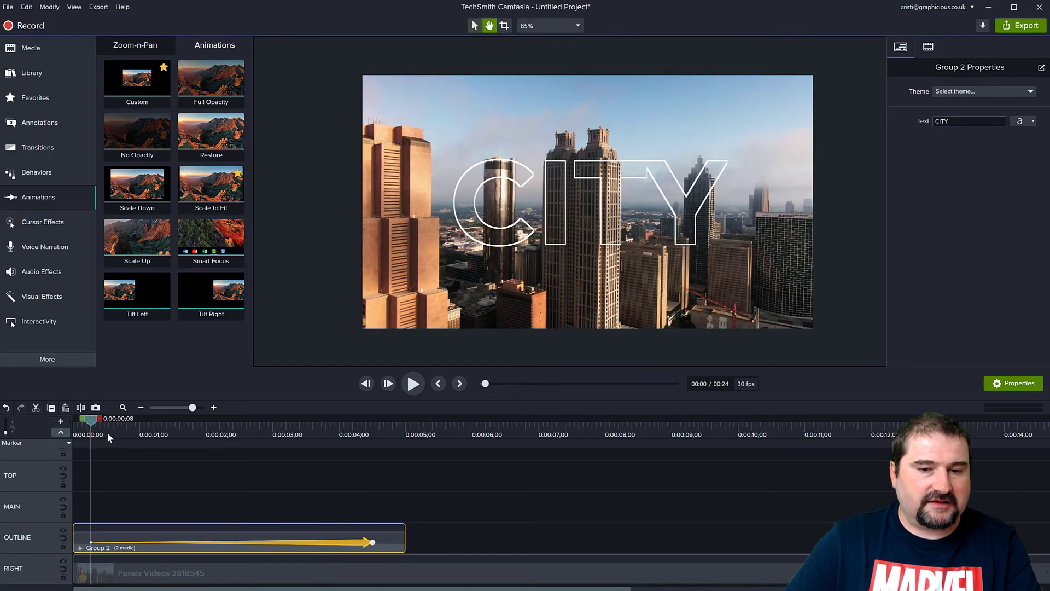
pyautogui.press('space')
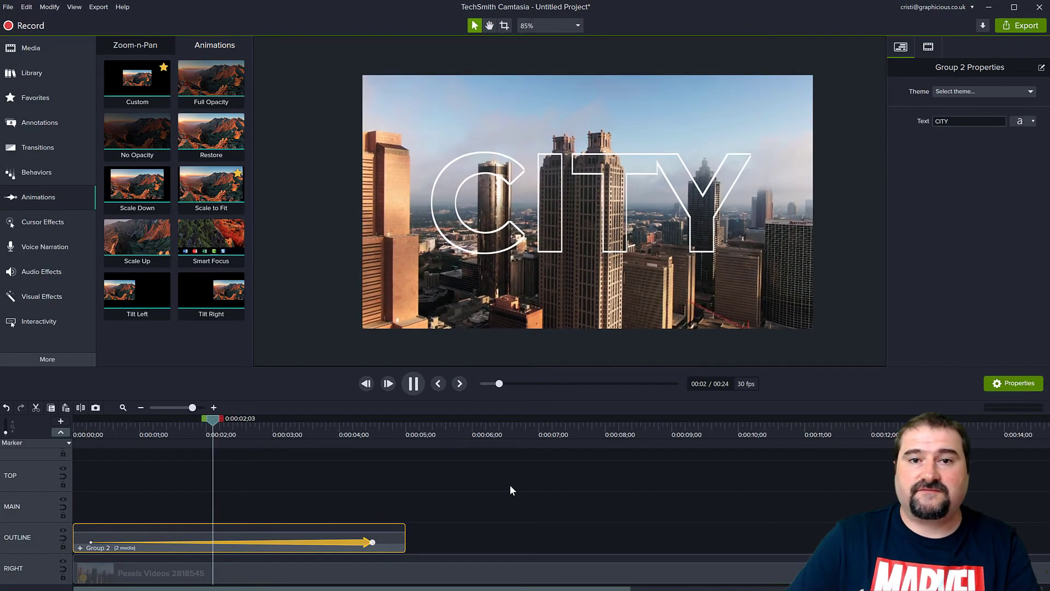
# Pause the playback and examine the edges of the enlarged CITY outline up close on the canvas
pyautogui.press('space')
pyautogui.scroll(5, 507, 192)
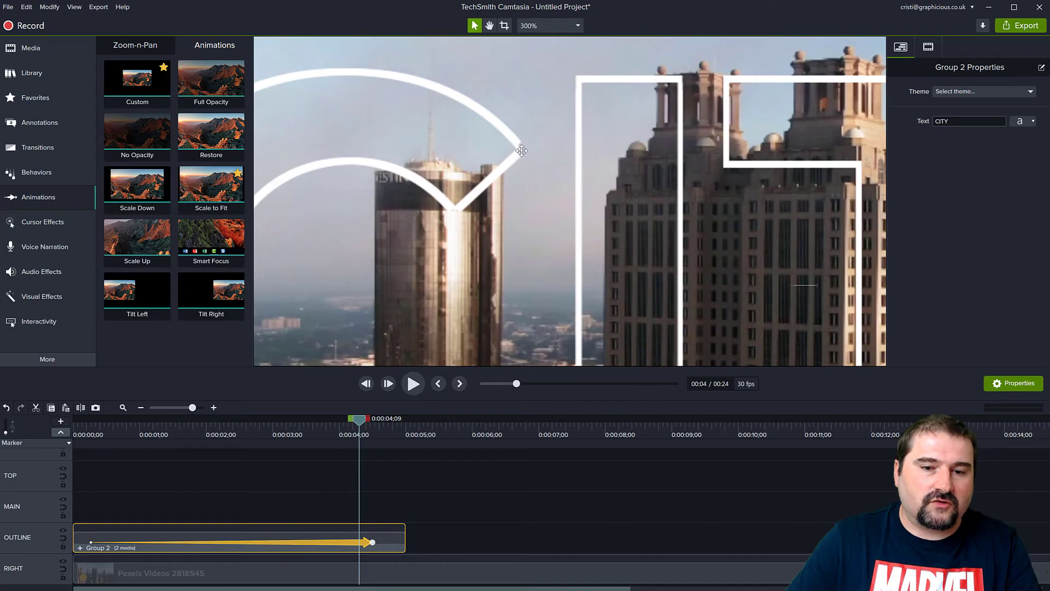
pyautogui.scroll(-5, 521, 151)
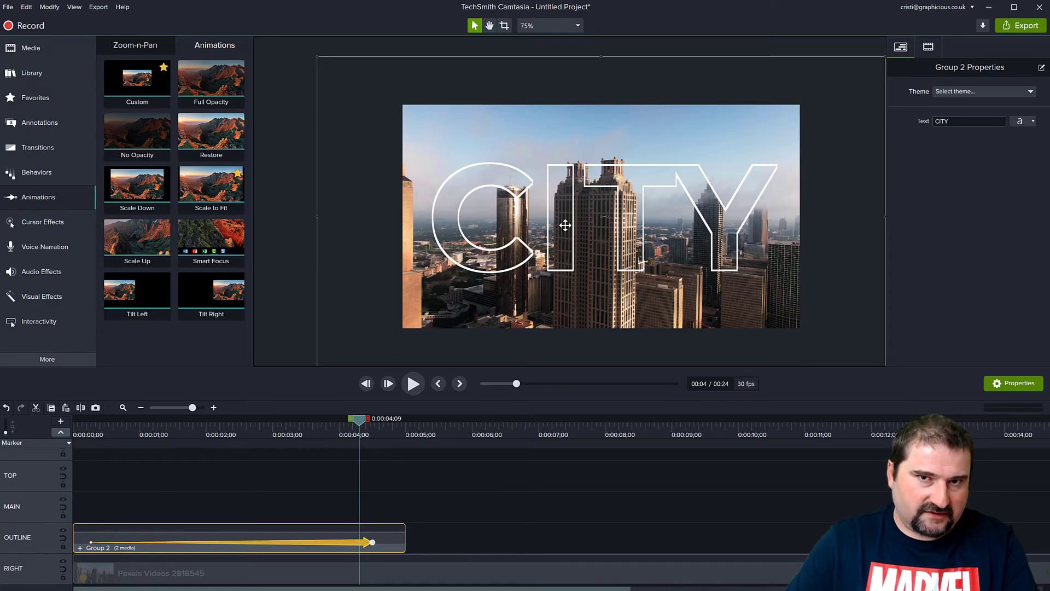
pyautogui.scroll(-3, 566, 226)
pyautogui.scroll(2, 568, 226)
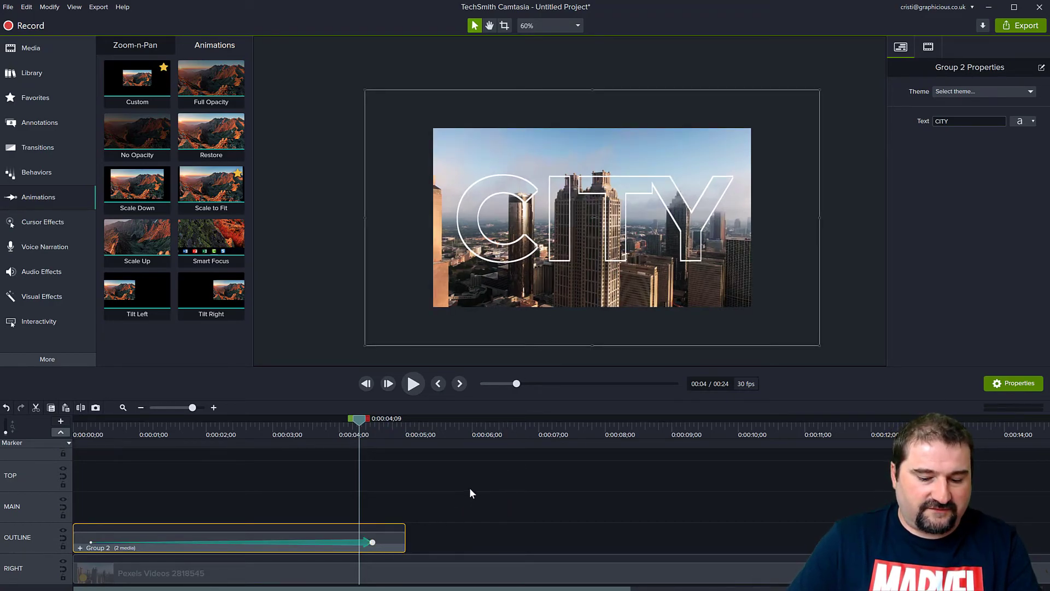
# Paste three copies of the animated CITY group onto the tracks above with staggered start times, and play the echo effect from the start
pyautogui.hotkey('ctrl', 'v')
pyautogui.moveTo(426, 502); pyautogui.dragTo(161, 493)
pyautogui.moveTo(352, 420); pyautogui.dragTo(247, 425)
pyautogui.hotkey('ctrl', 'v')
pyautogui.hotkey('ctrl', 'v')
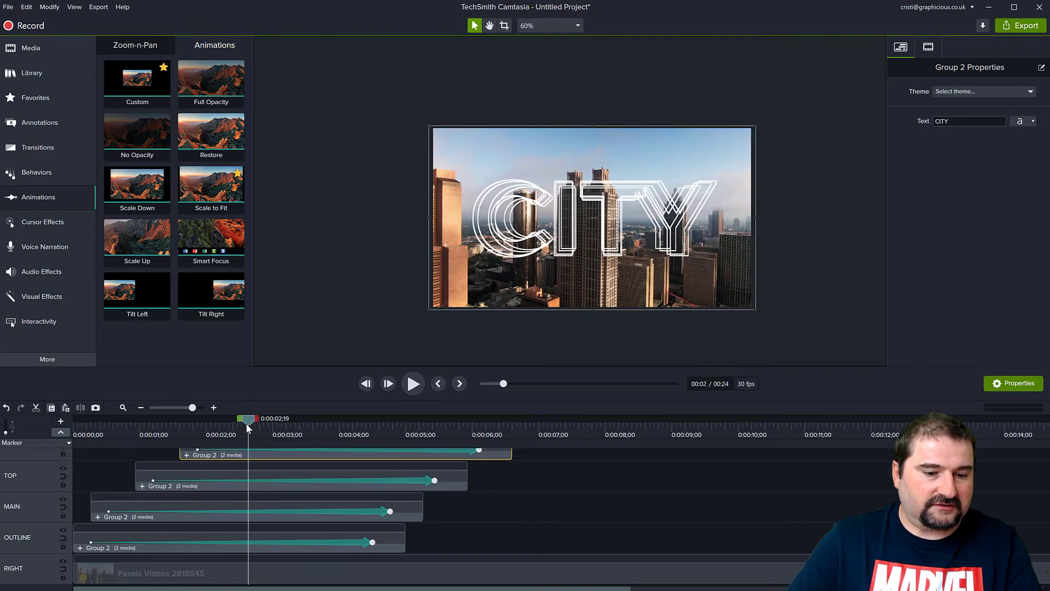
pyautogui.moveTo(247, 427); pyautogui.dragTo(224, 426)
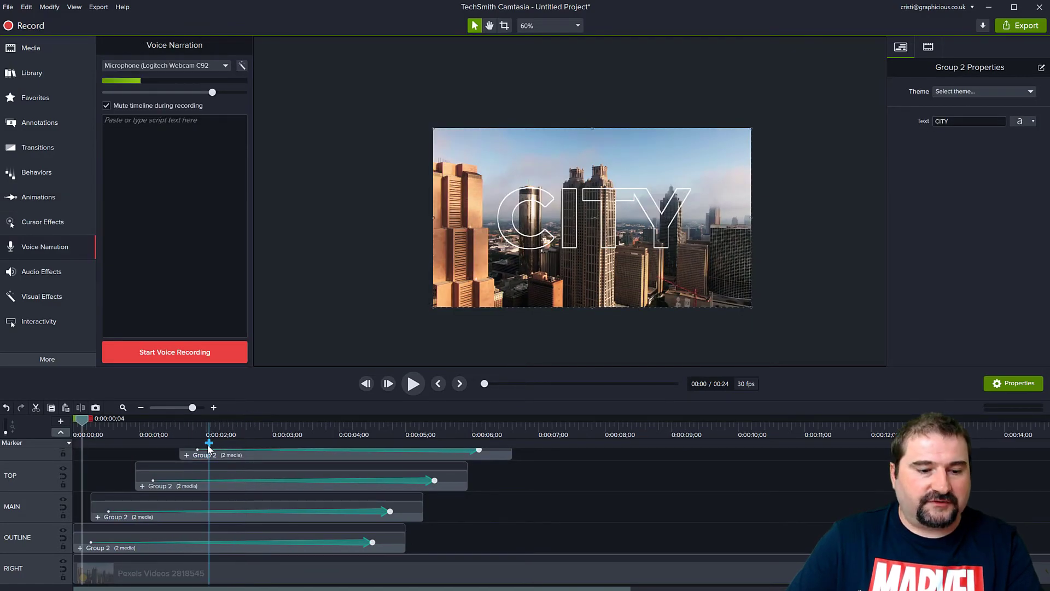
pyautogui.press('space')
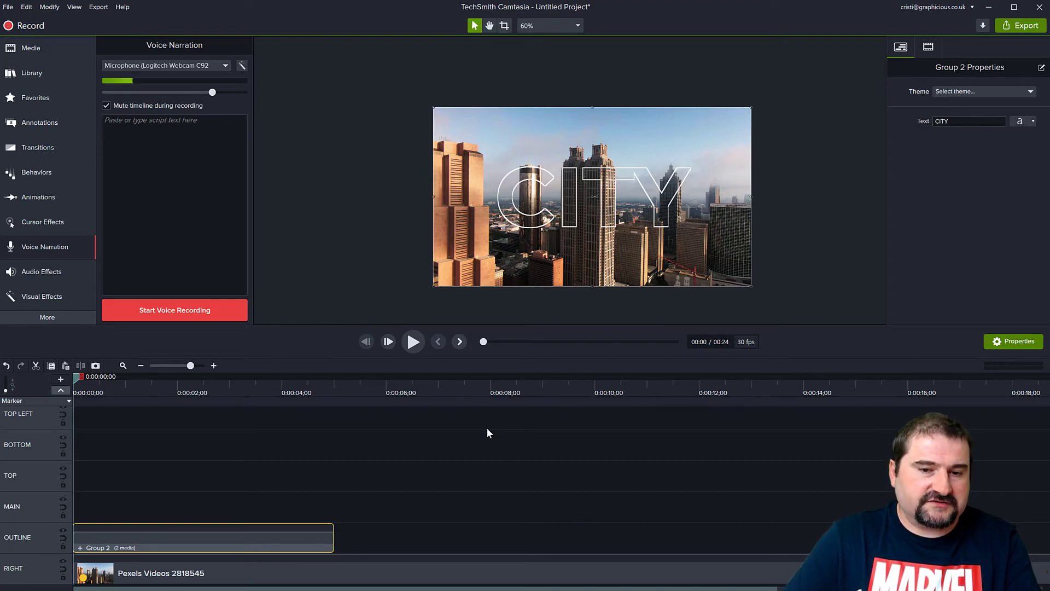
# Try Bahnschrift SemiBold Condensed as the CITY group's font and replace it with Bauhaus 93
pyautogui.scroll(1, 570, 236)
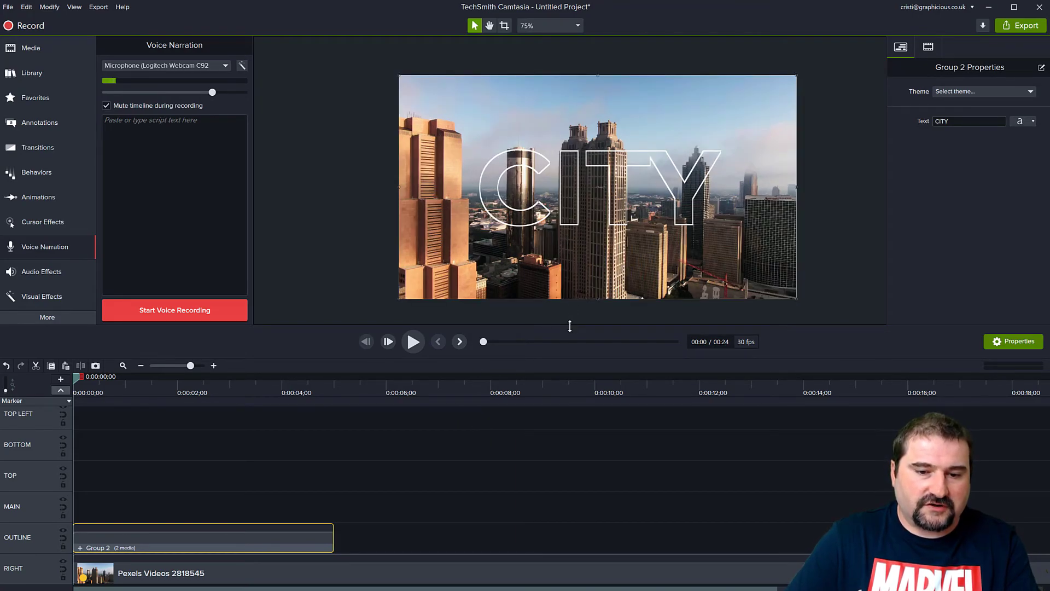
pyautogui.click(14, 55)
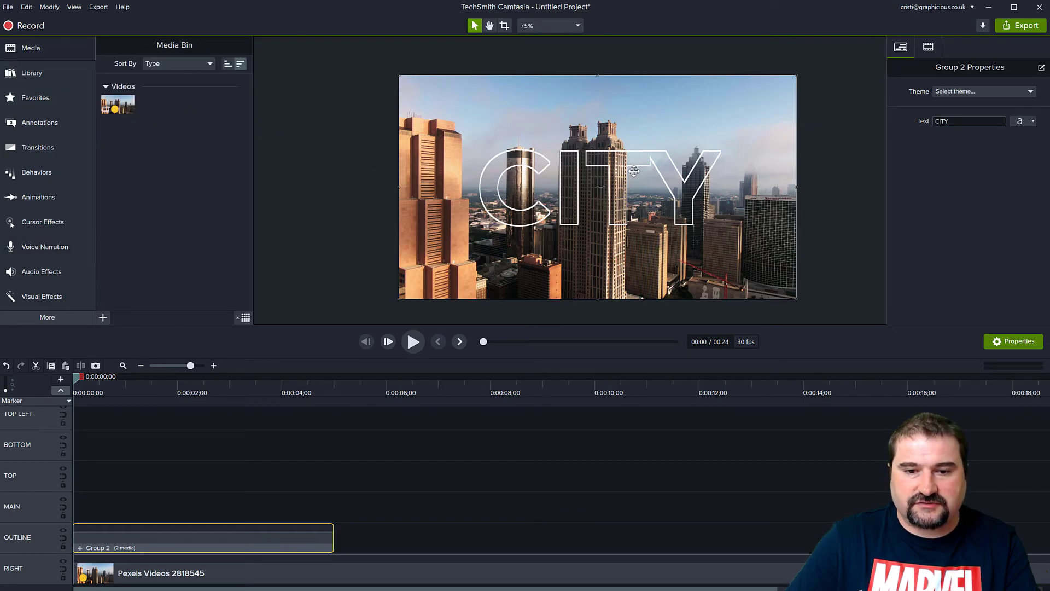
pyautogui.click(1028, 122)
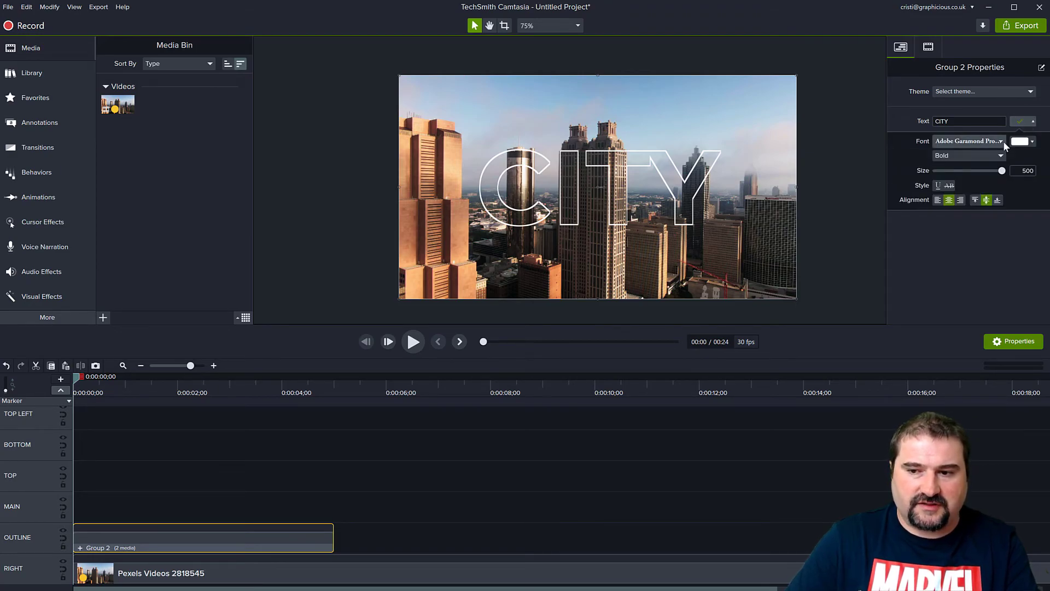
pyautogui.click(970, 141)
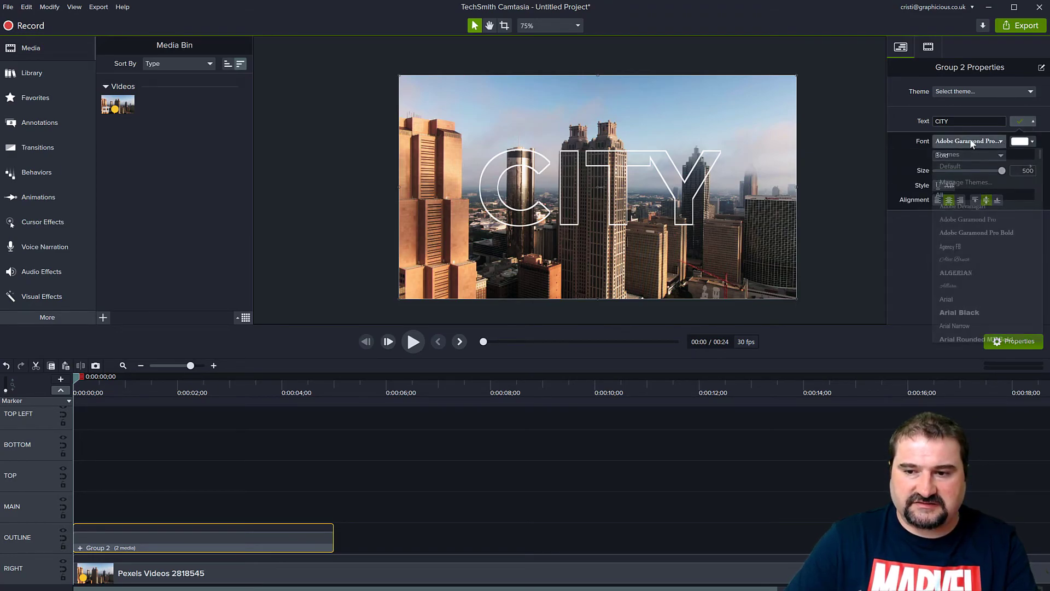
pyautogui.click(966, 272)
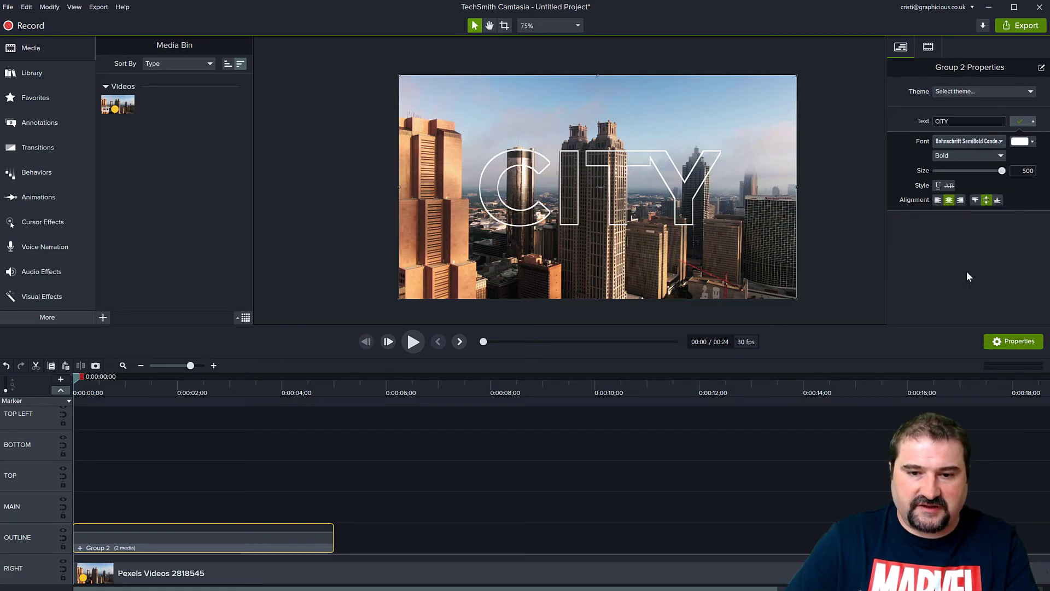
pyautogui.click(973, 142)
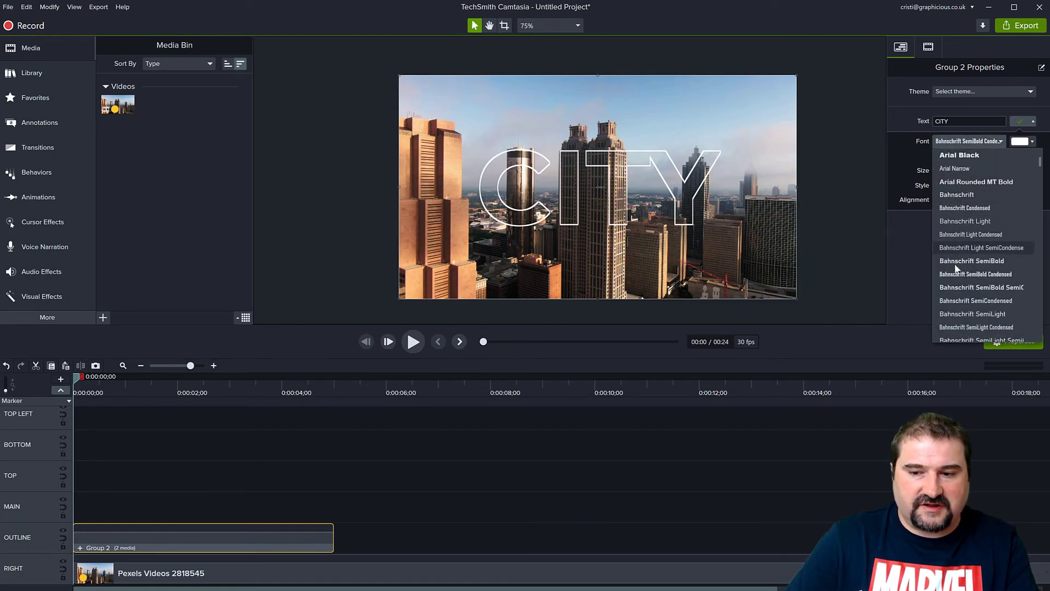
pyautogui.click(959, 312)
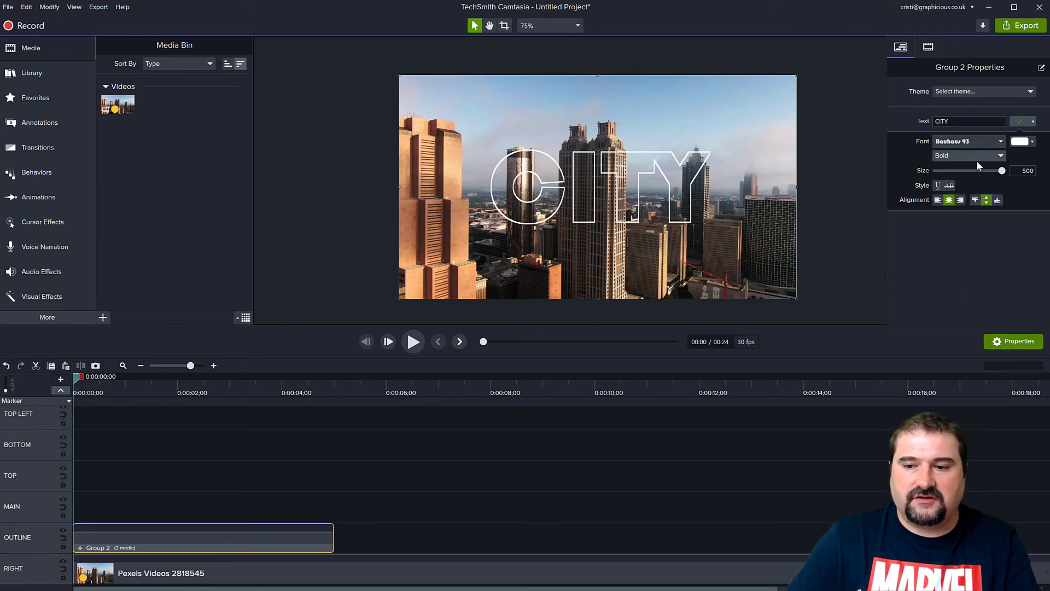
# Try the Regular font style on the CITY text and return it to Bold
pyautogui.click(994, 156)
pyautogui.click(966, 171)
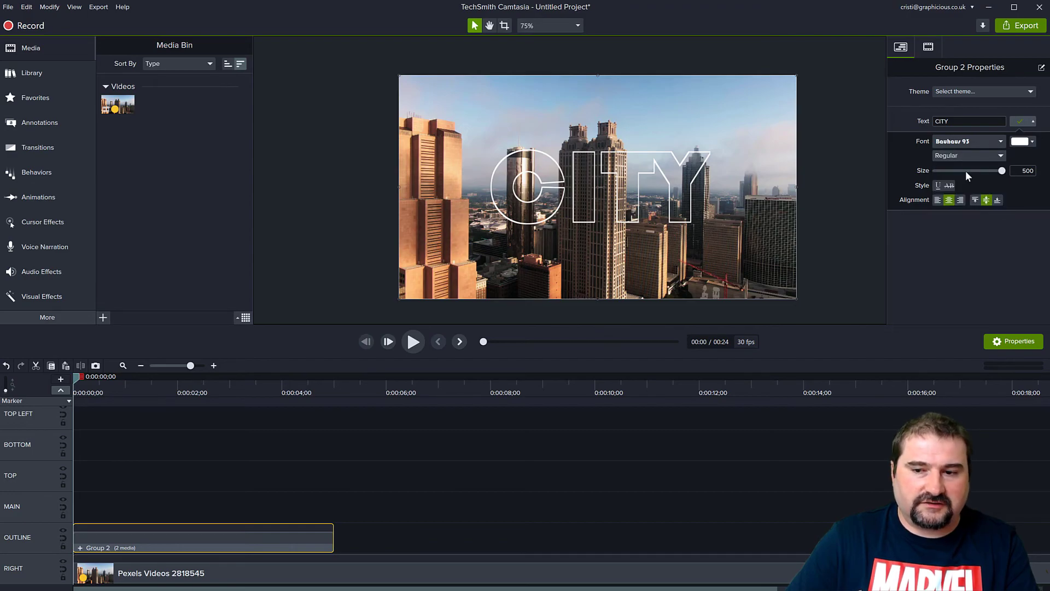
pyautogui.click(967, 155)
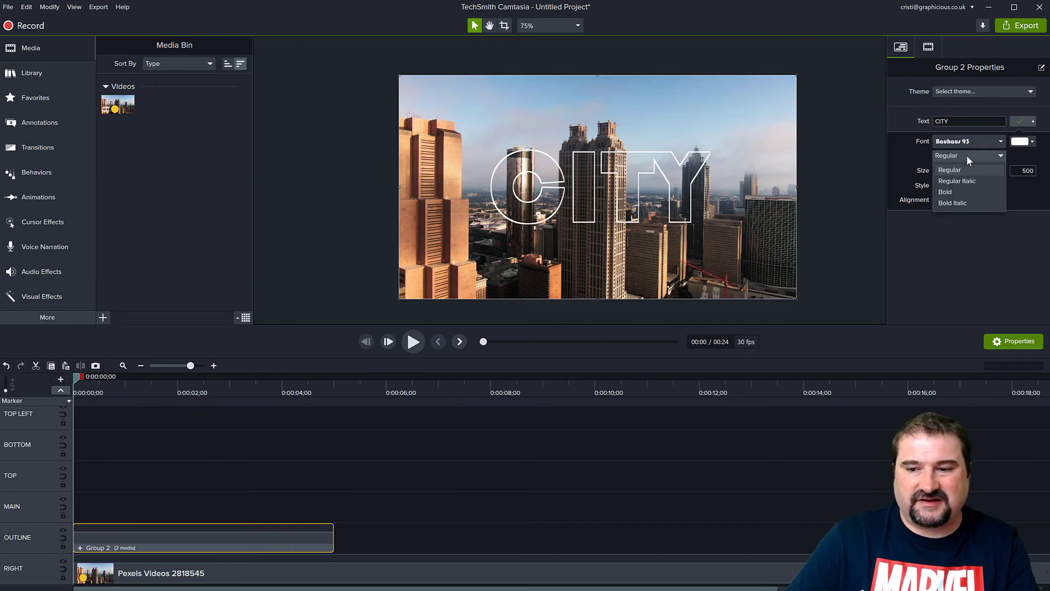
pyautogui.click(957, 193)
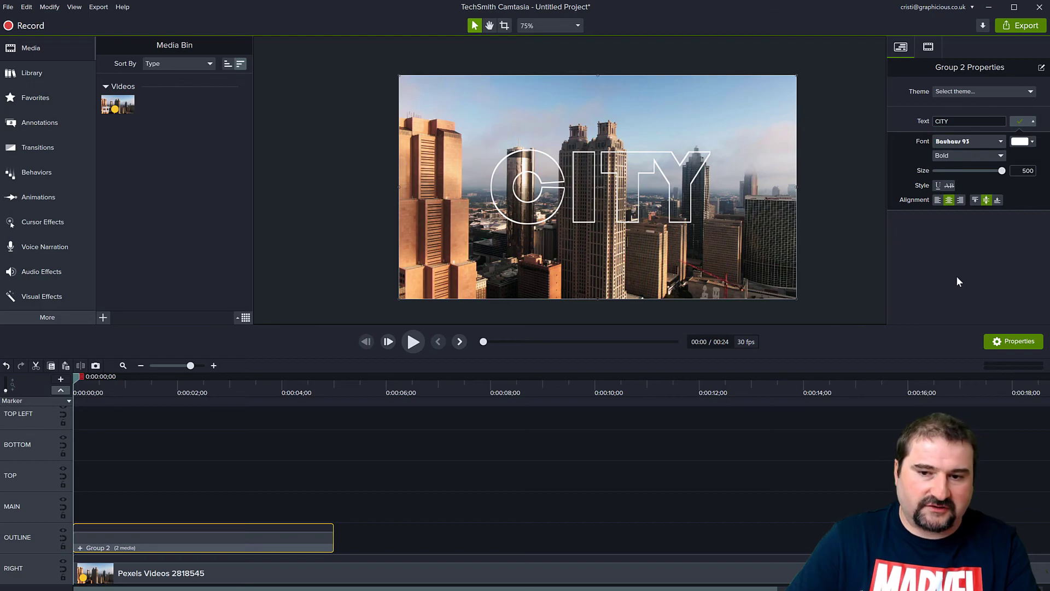
# Reduce the CITY text's size to 256 and change its colour to green
pyautogui.moveTo(1000, 170); pyautogui.dragTo(1016, 181)
pyautogui.click(1034, 141)
pyautogui.click(1034, 140)
pyautogui.click(1034, 140)
pyautogui.click(1015, 175)
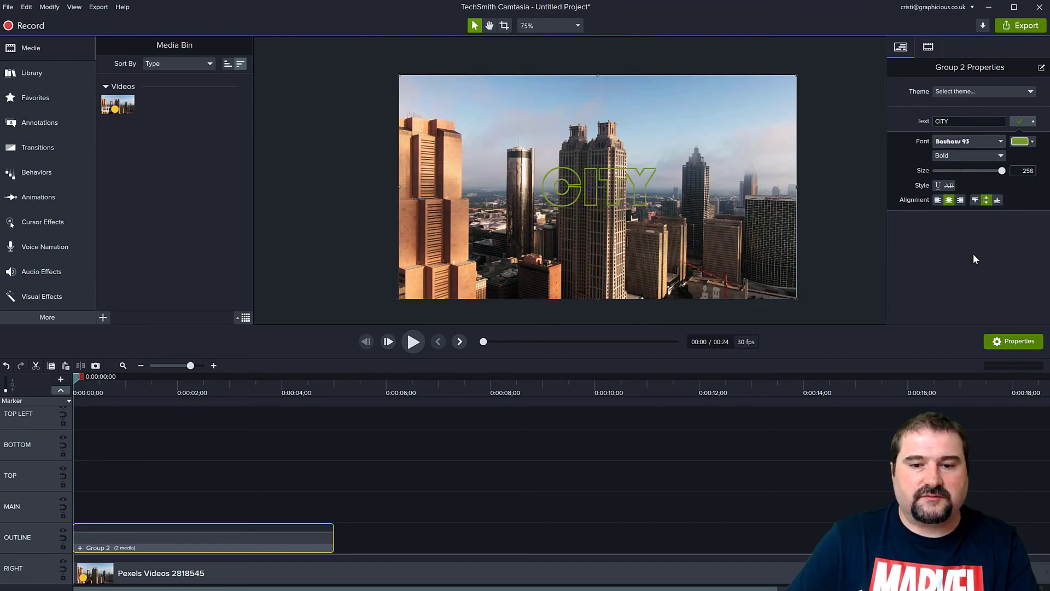
# Examine the smaller green CITY outline up close against the city footage
pyautogui.scroll(2, 565, 209)
pyautogui.scroll(2, 593, 205)
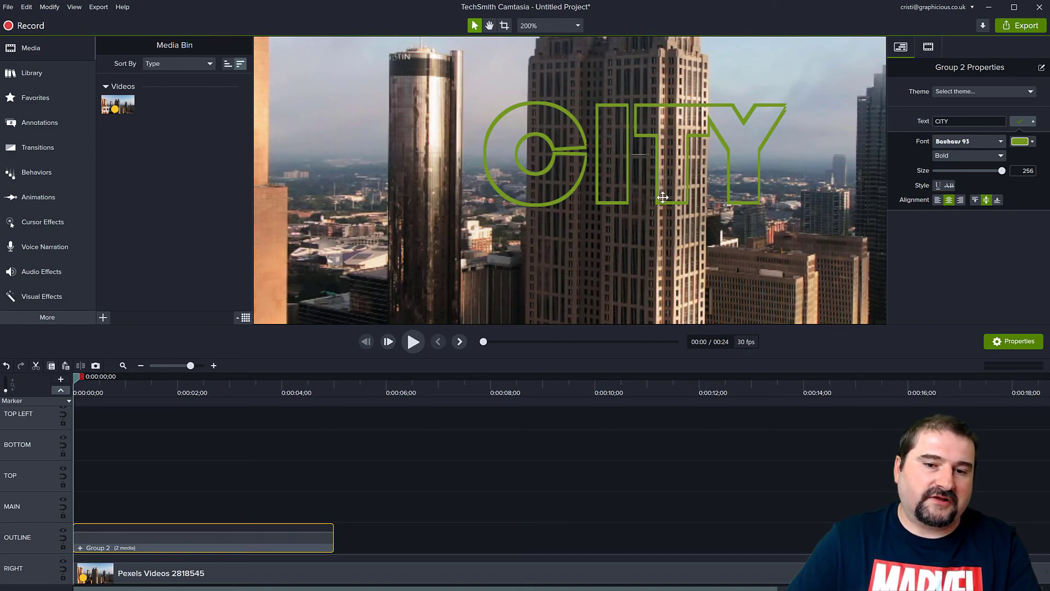
pyautogui.scroll(-4, 663, 194)
pyautogui.press('space')
pyautogui.moveTo(665, 201); pyautogui.dragTo(597, 202)
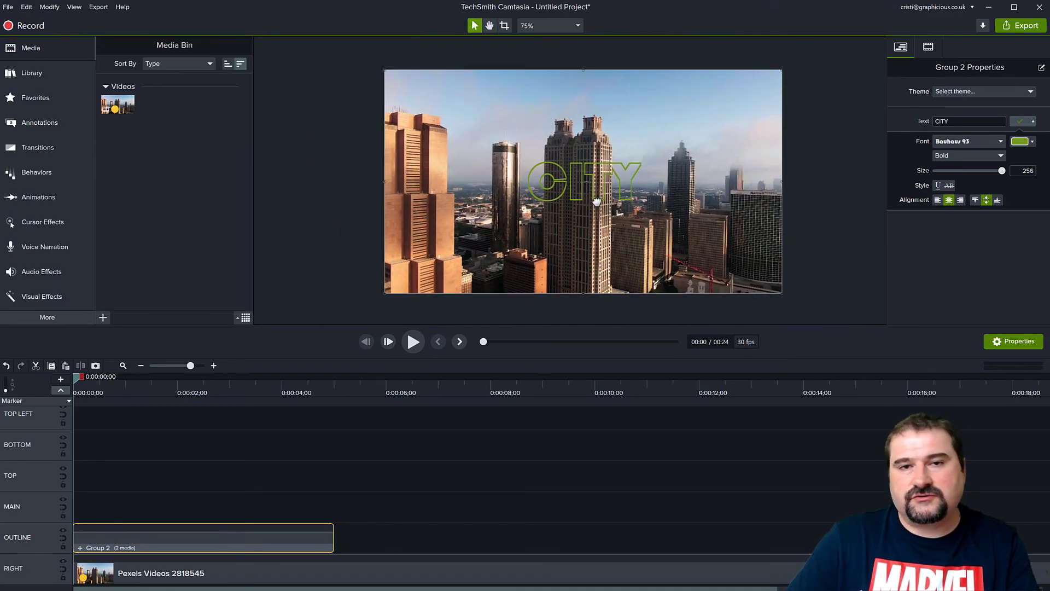